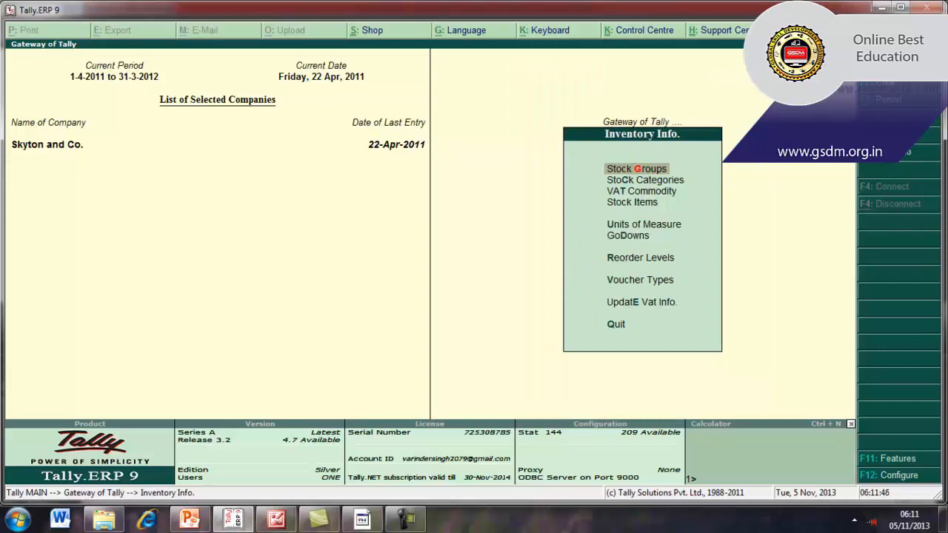
Create a stock group named Tube under Primary, with adding item quantities set to Yes, and leave stock group creation
key("Return")
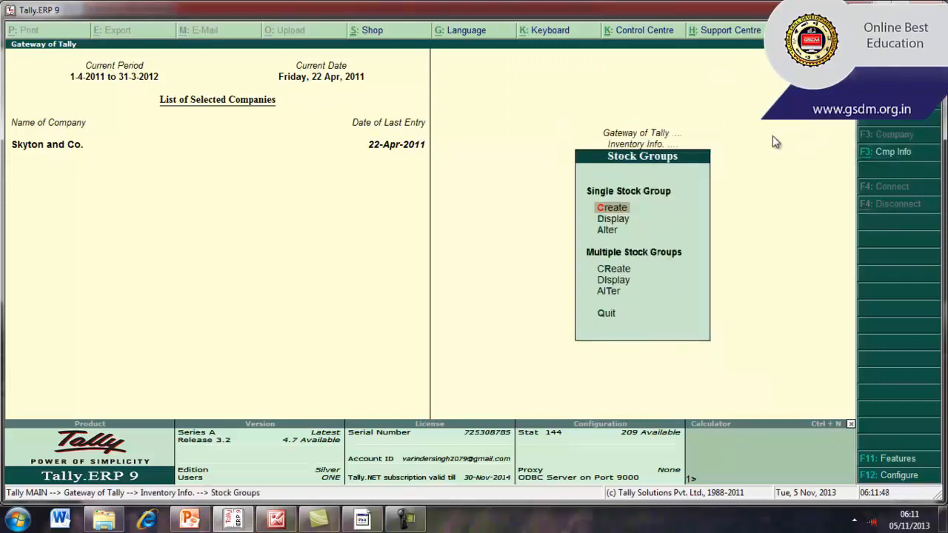
key("Return")
type("Tube")
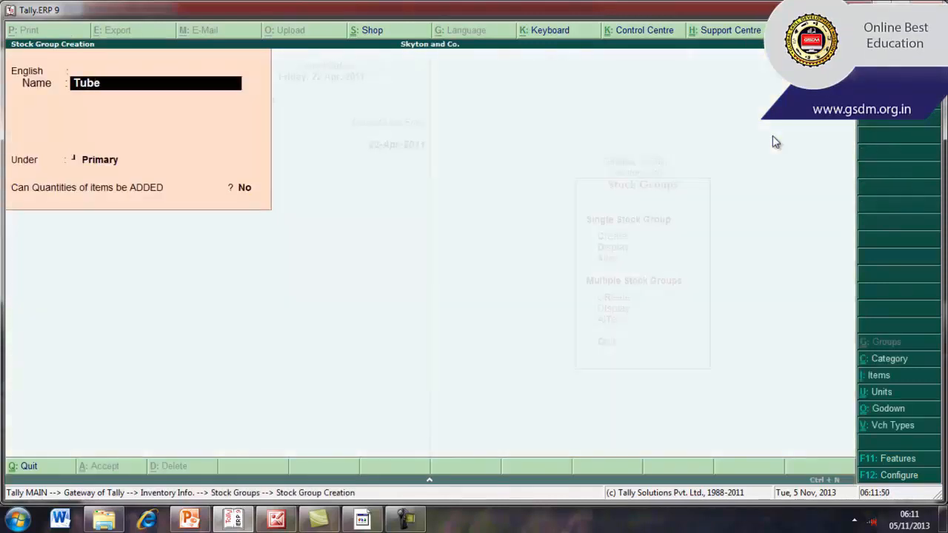
key("Return")
key("Return")
key("Return")
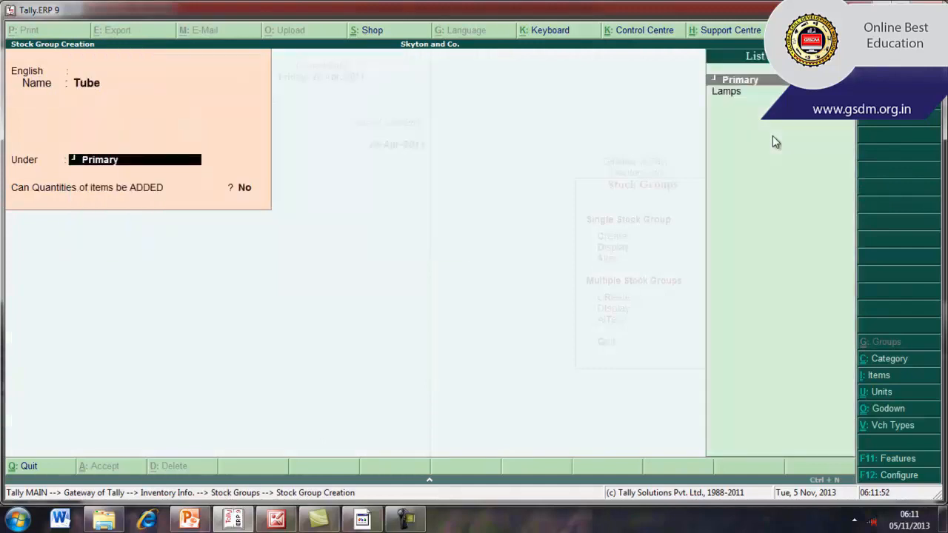
key("Return")
type("yes")
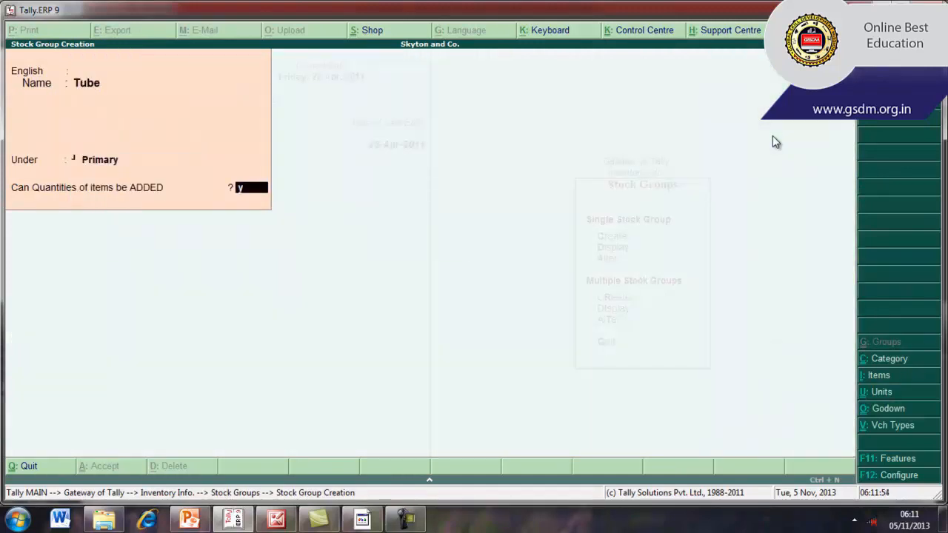
key("Return")
key("Return")
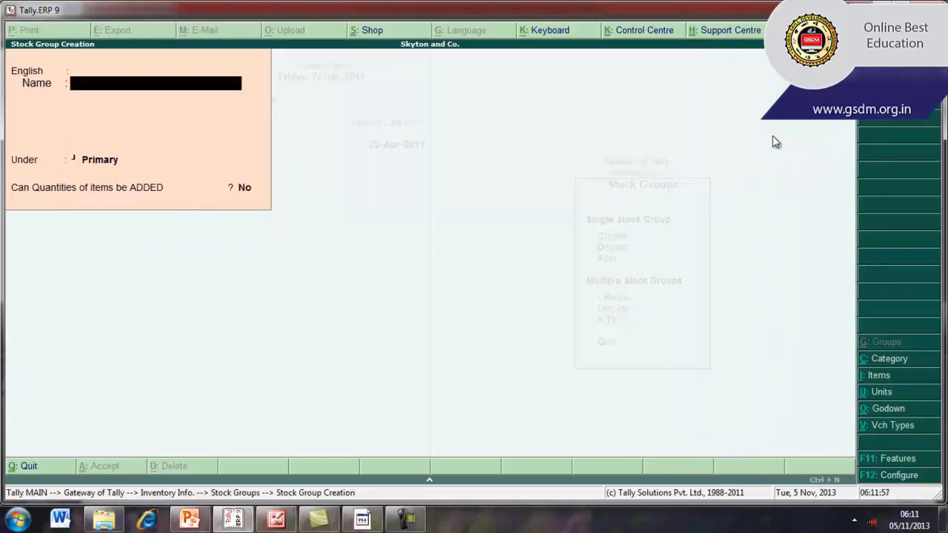
key("Escape")
key("Escape")
Start a new single stock item named Sona Light Tube, with no alias or additional language
key("Down")
key("Down")
key("Down")
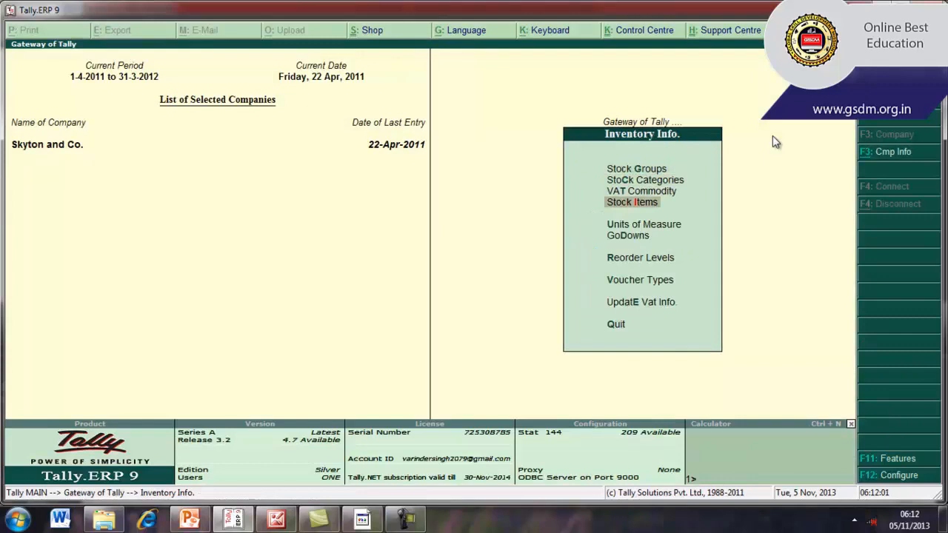
key("Return")
key("Return")
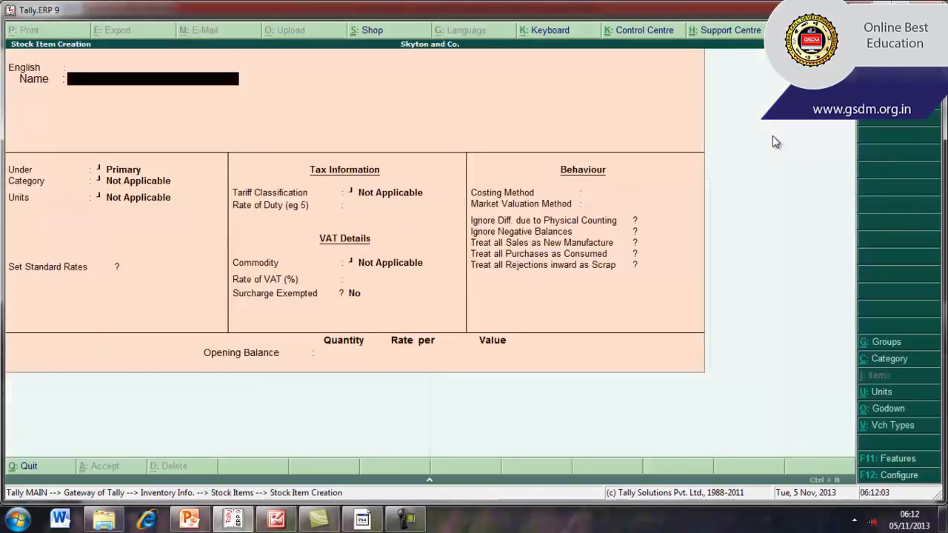
type("Sona Light Tube")
key("Return")
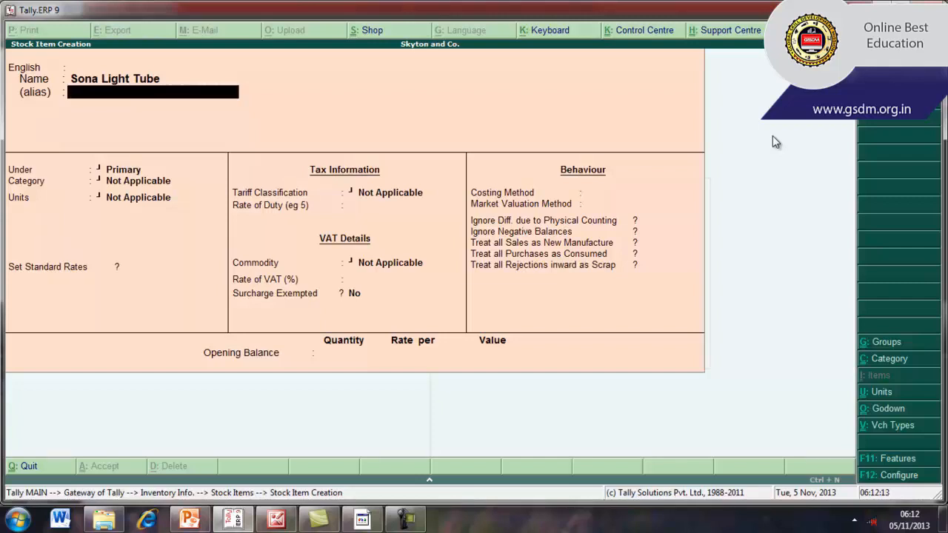
key("Return")
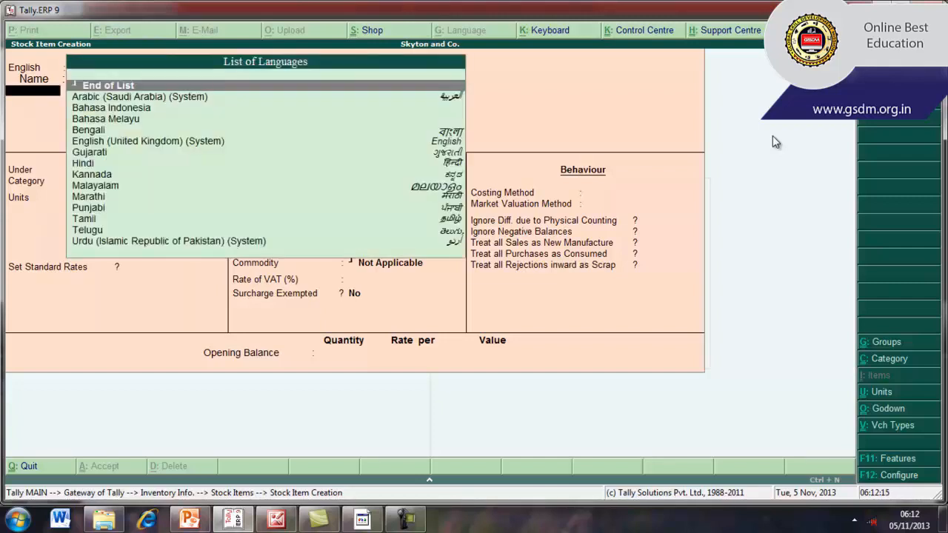
key("Return")
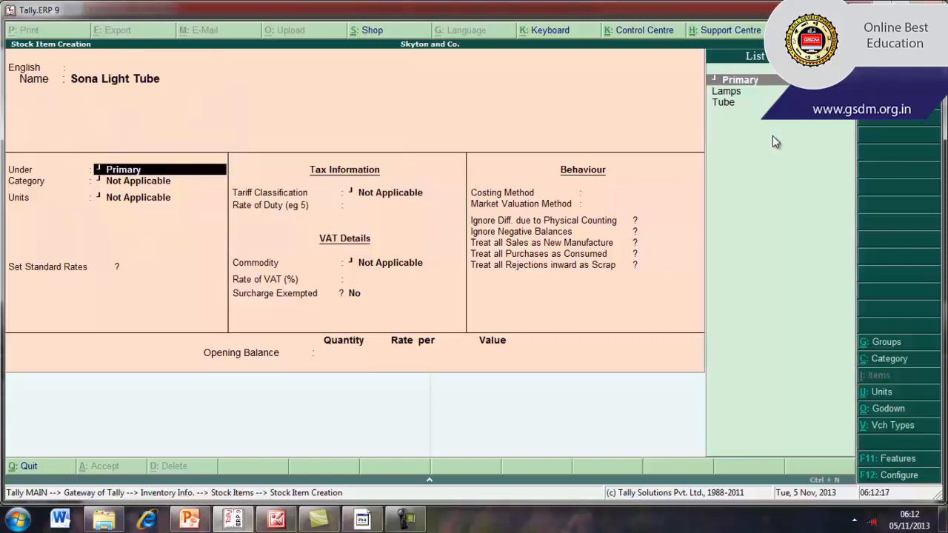
Place the stock item under the Tube group with category Not Applicable and units pcs
key("Down")
key("Down")
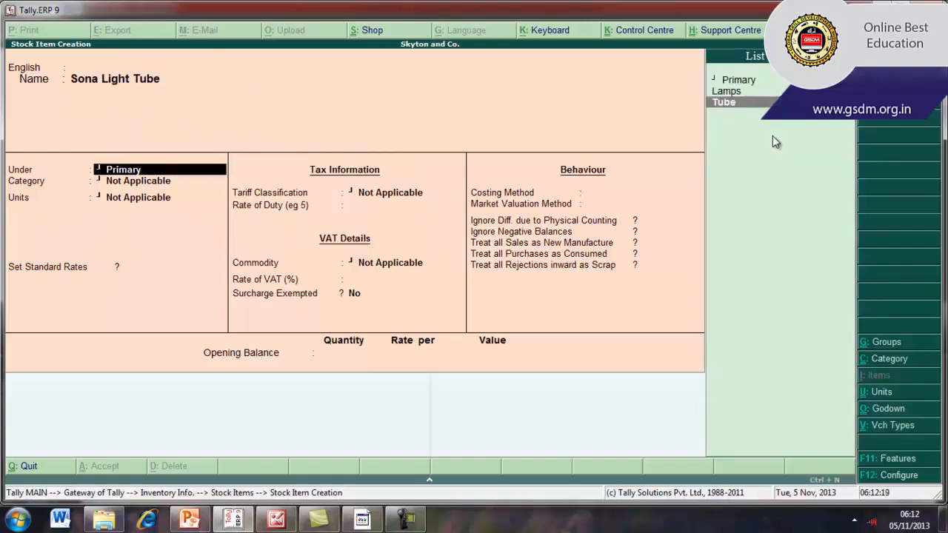
key("Return")
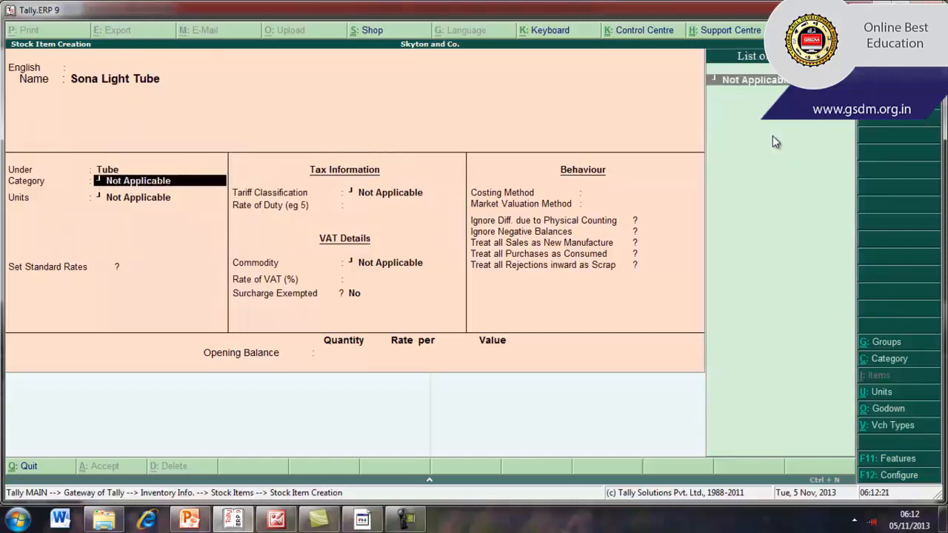
key("Return")
key("Down")
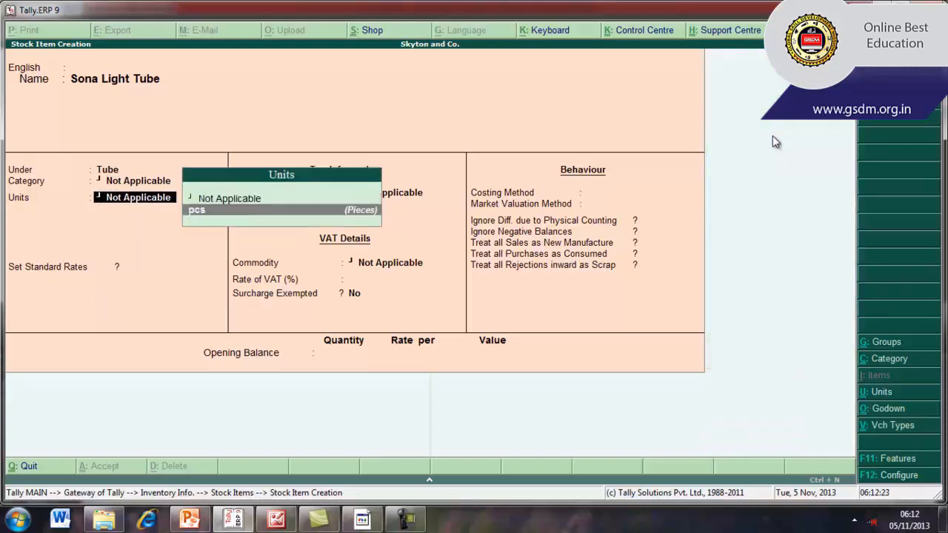
key("Return")
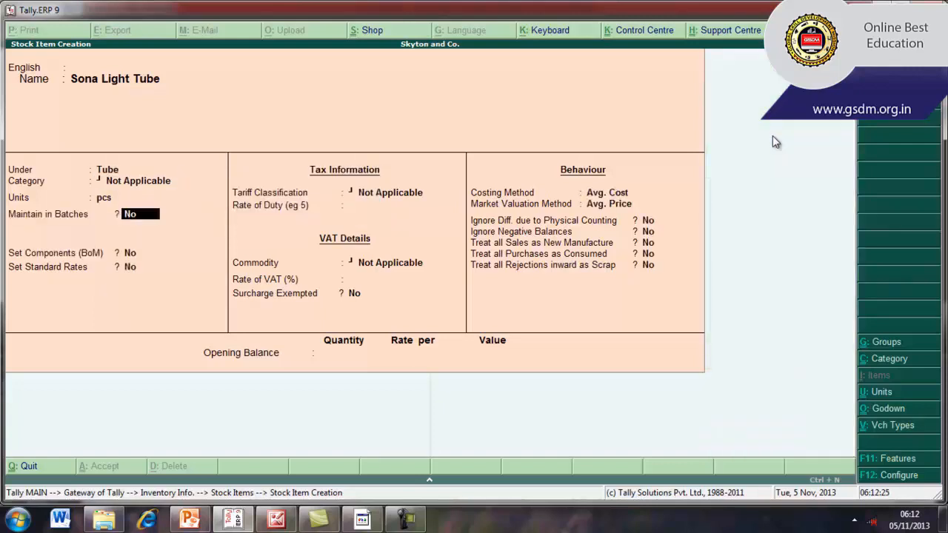
Set the stock item's VAT rate to 8.8%, keeping the default batch, component, duty and commodity settings
key("Return")
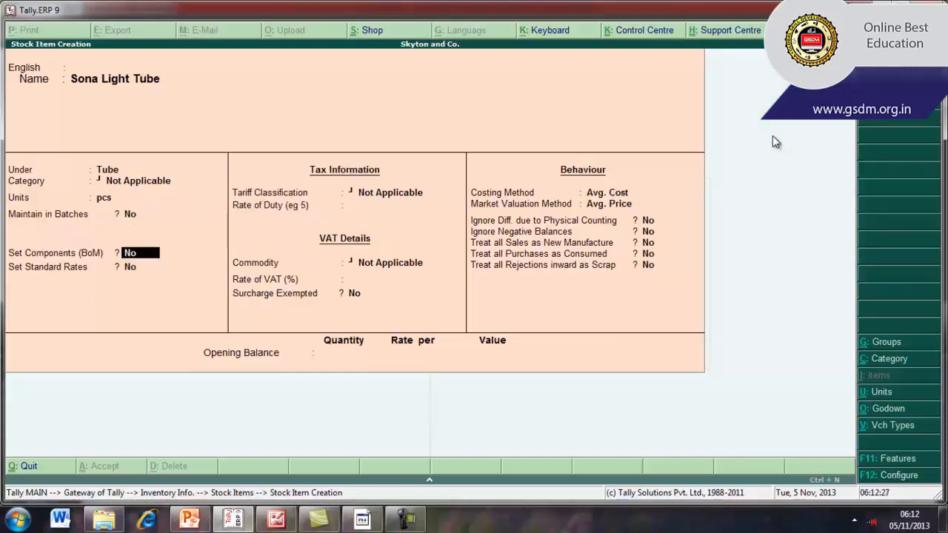
key("Return")
key("Return")
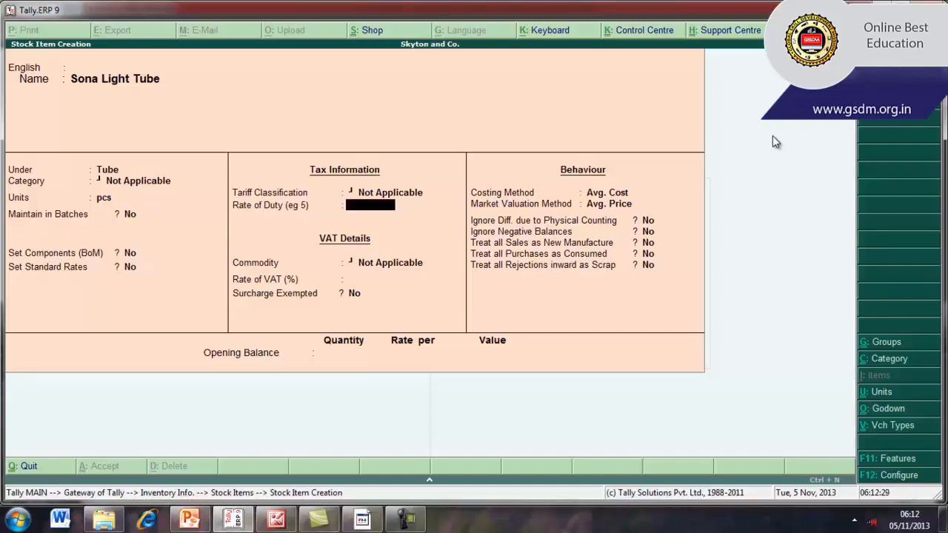
key("Return")
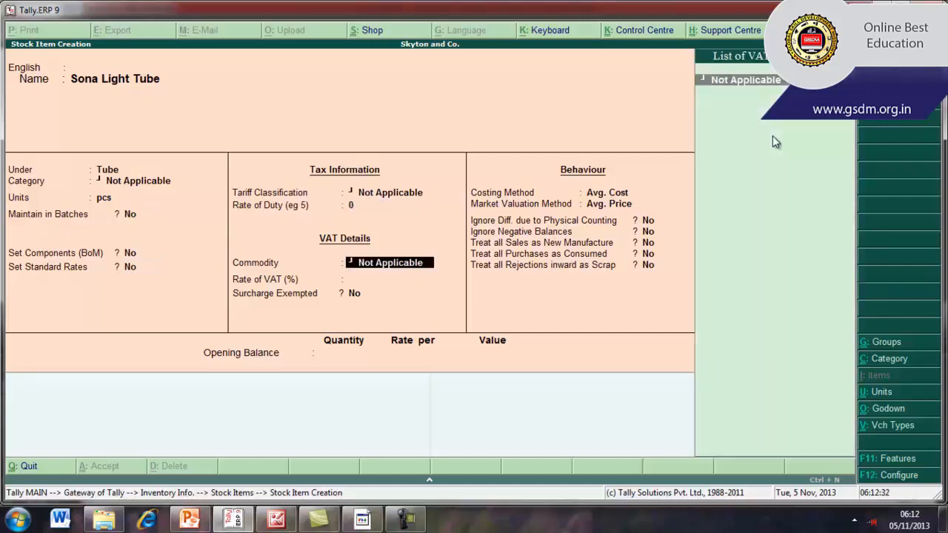
key("Return")
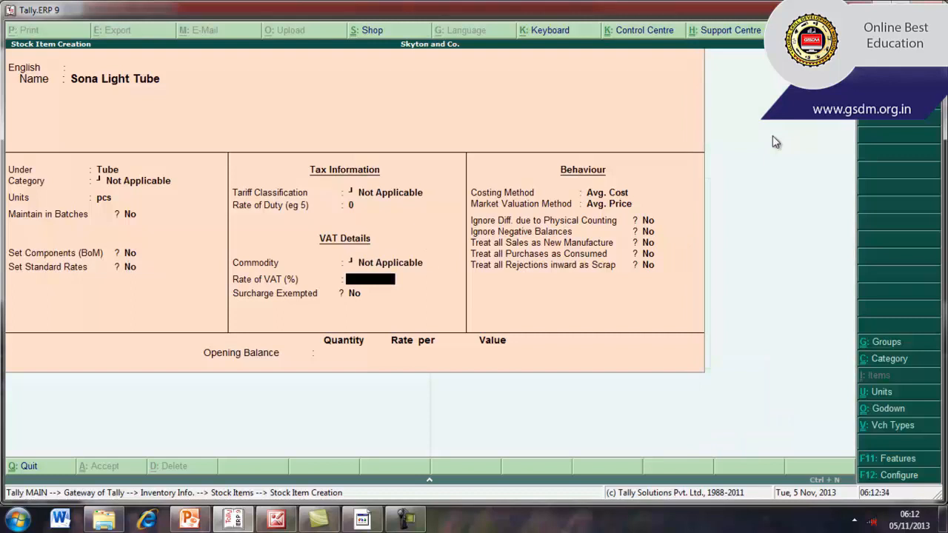
type("8.8")
key("Return")
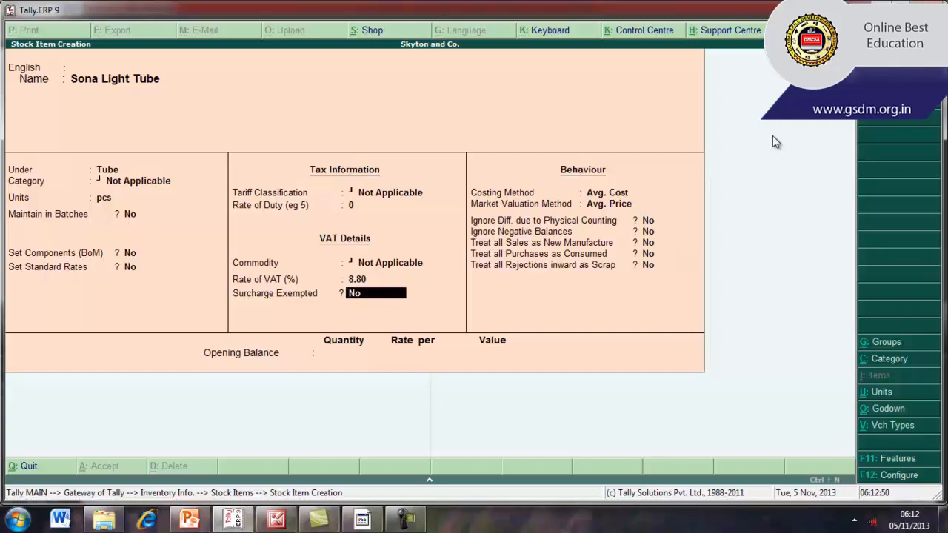
Keep the default surcharge and behaviour settings and set the stock item's opening quantity to 20 pcs
key("Return")
key("Return")
key("Return")
key("Return")
key("Return")
key("Return")
key("Return")
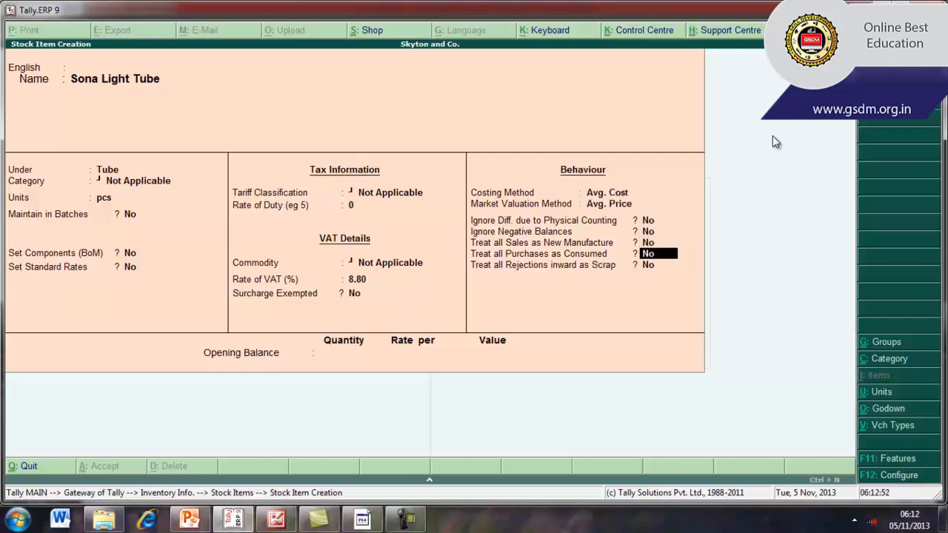
key("Return")
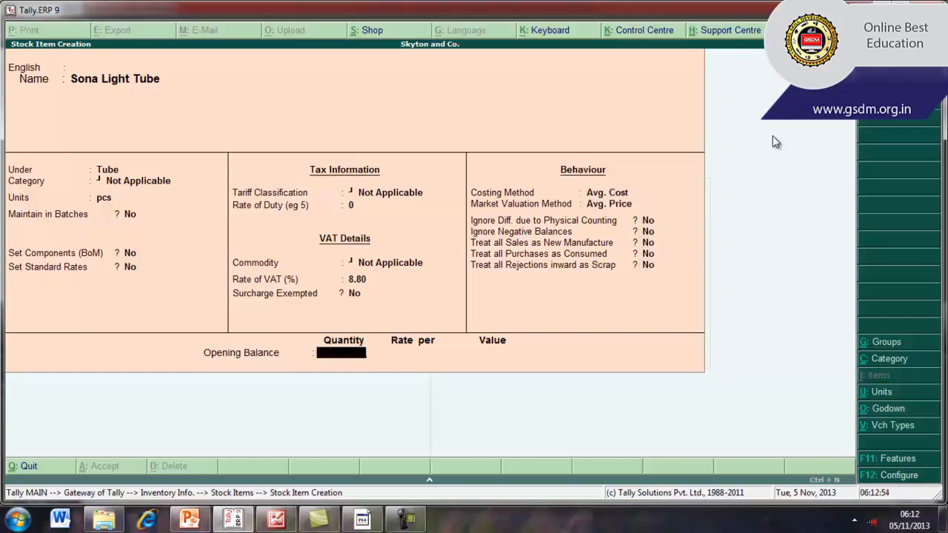
type("20")
key("Return")
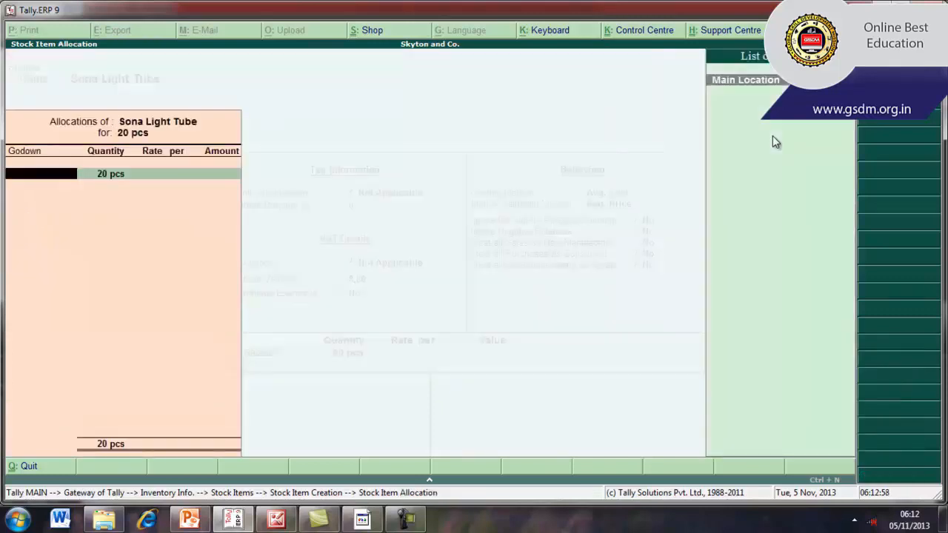
Allocate the opening stock to Main Location at a rate of 300 per piece, save the item and return to the Gateway of Tally
key("Return")
key("Return")
type("300")
key("Return")
key("Return")
key("Return")
key("Return")
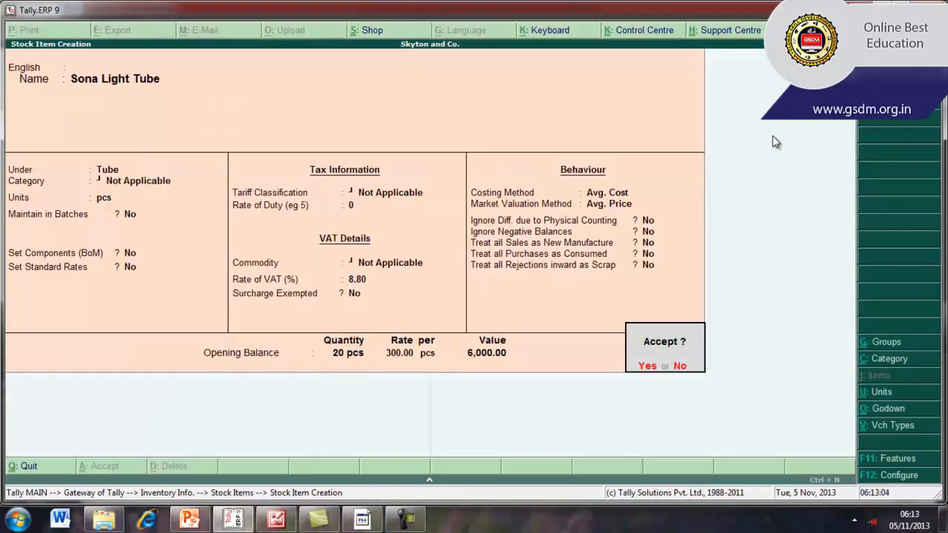
key("y")
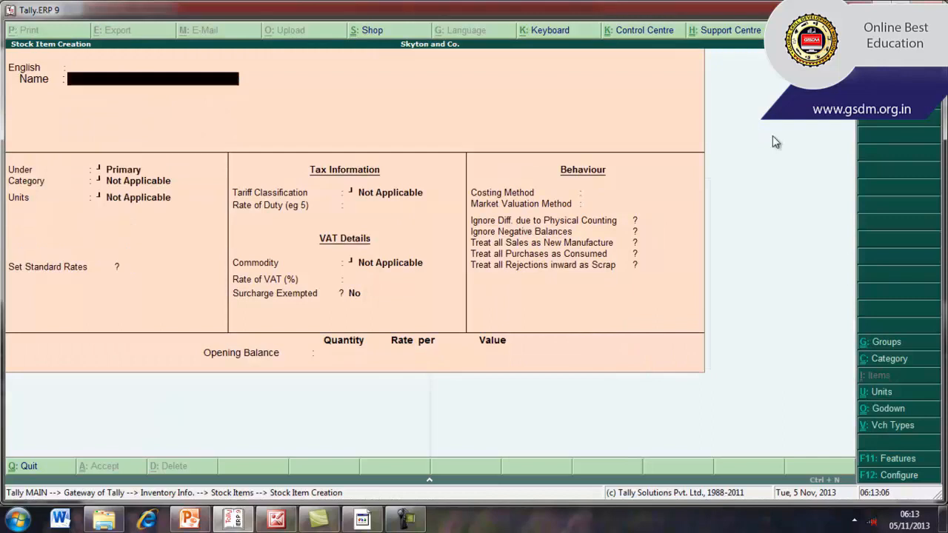
key("Escape")
key("y")
key("Escape")
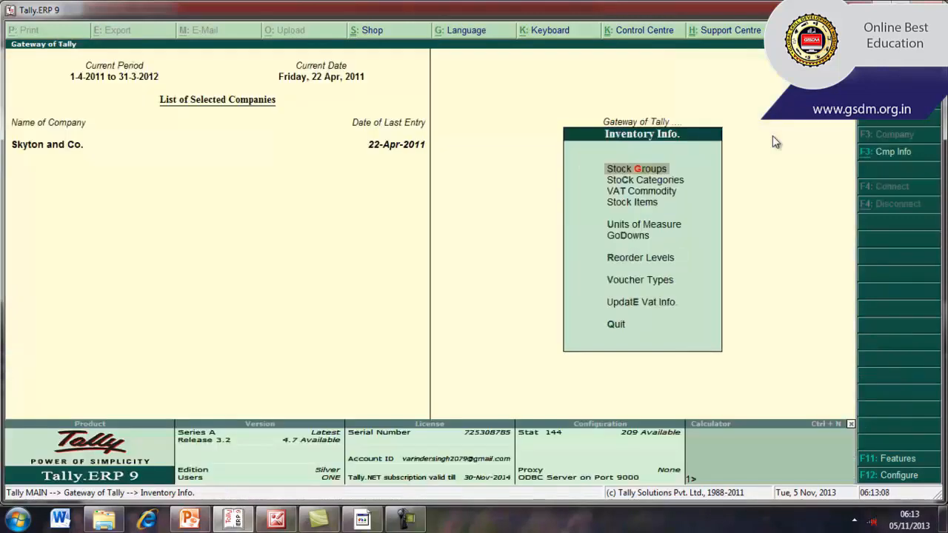
key("Escape")
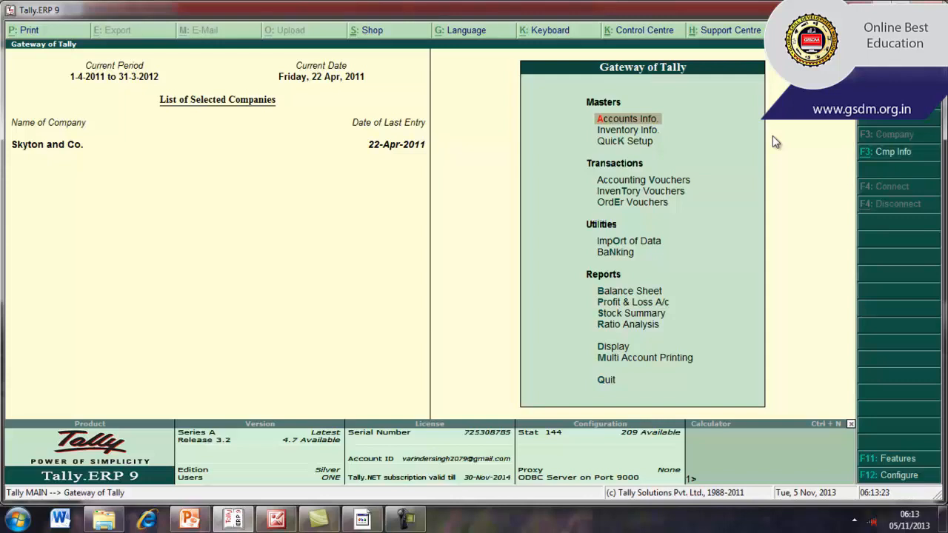
Start a new single ledger named Purchase 8.8%, with no additional language
key("Return")
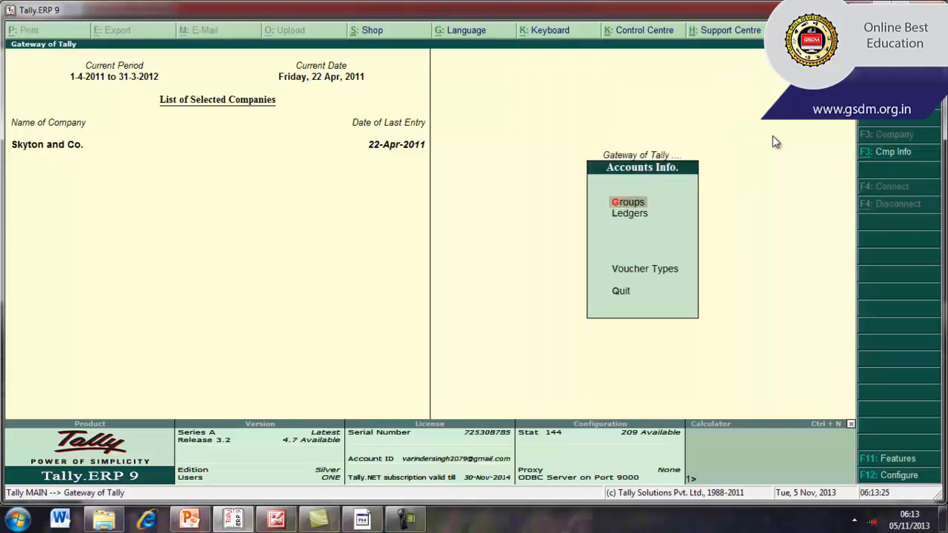
key("Down")
key("Return")
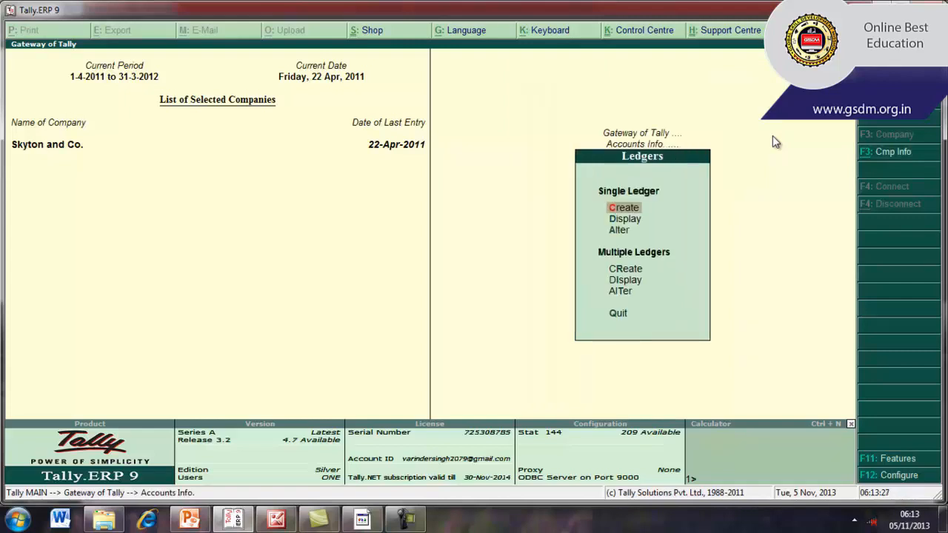
key("Return")
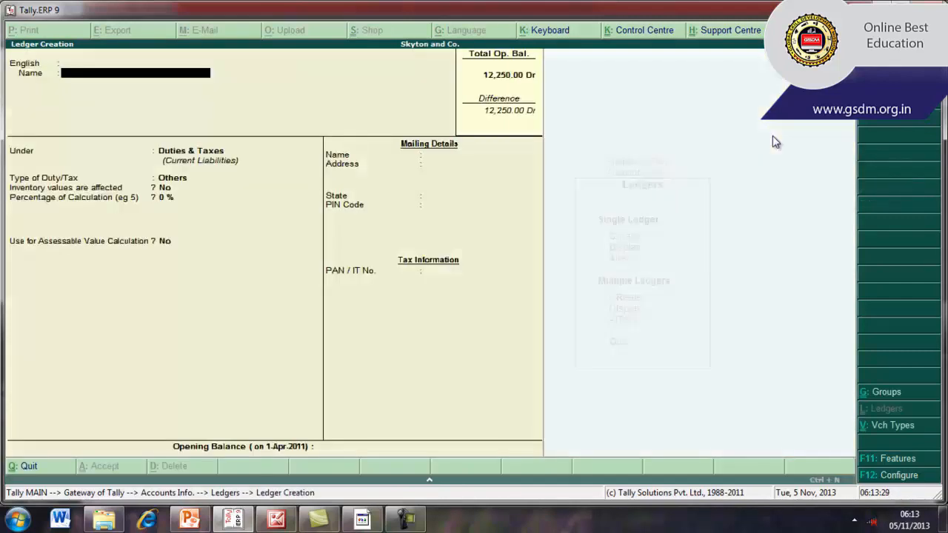
type("Purchase 8.8%")
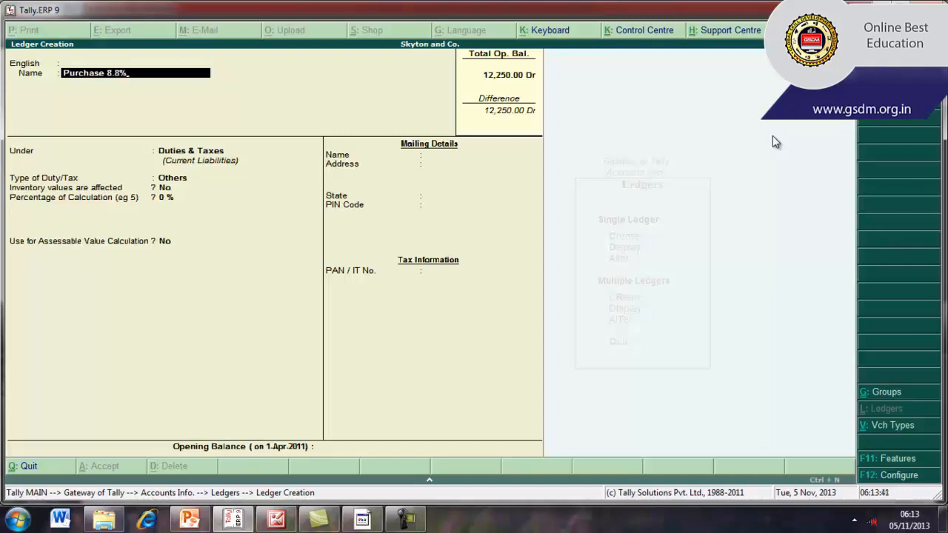
key("Return")
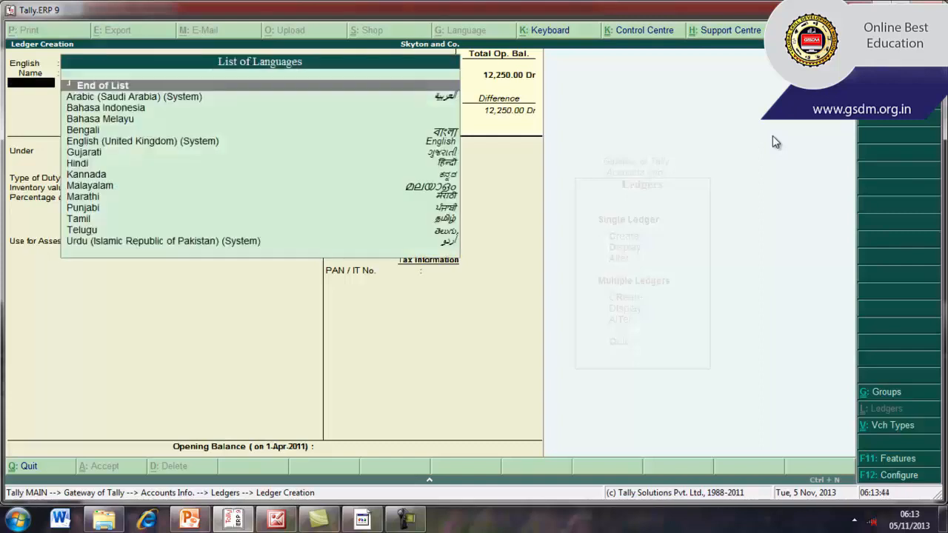
key("Return")
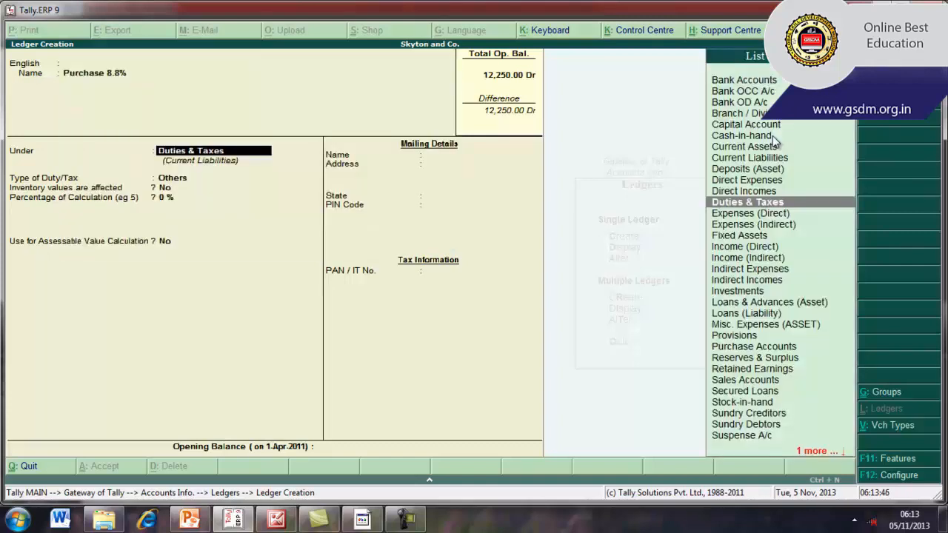
Place the ledger under Purchase Accounts and keep inventory values affected set to Yes
type("Pur")
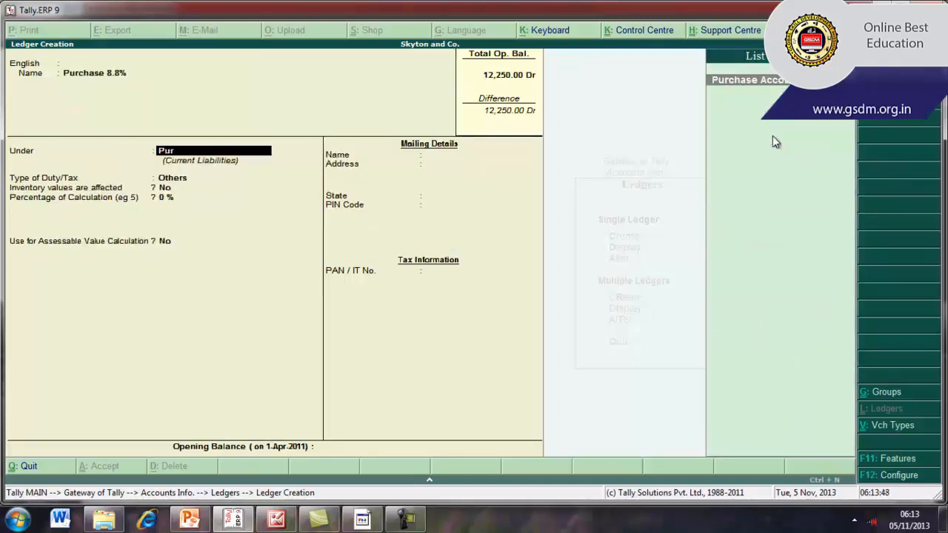
key("Return")
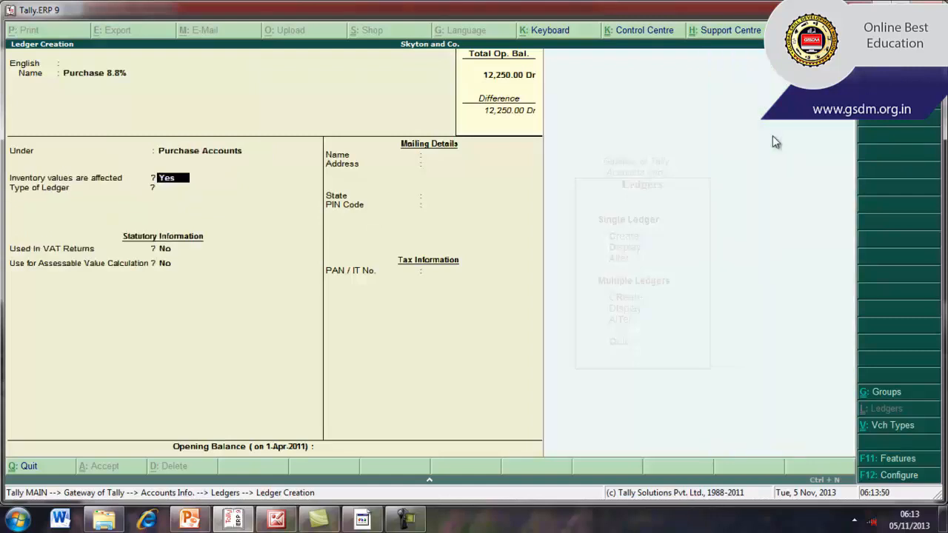
key("Return")
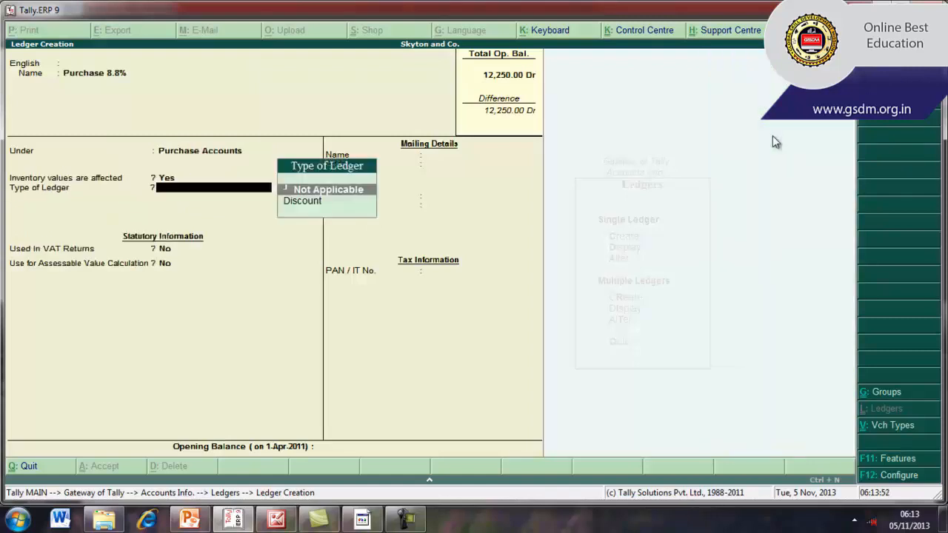
Leave the ledger type as Not Applicable and mark the Purchase 8.8% ledger as used in VAT returns
key("Return")
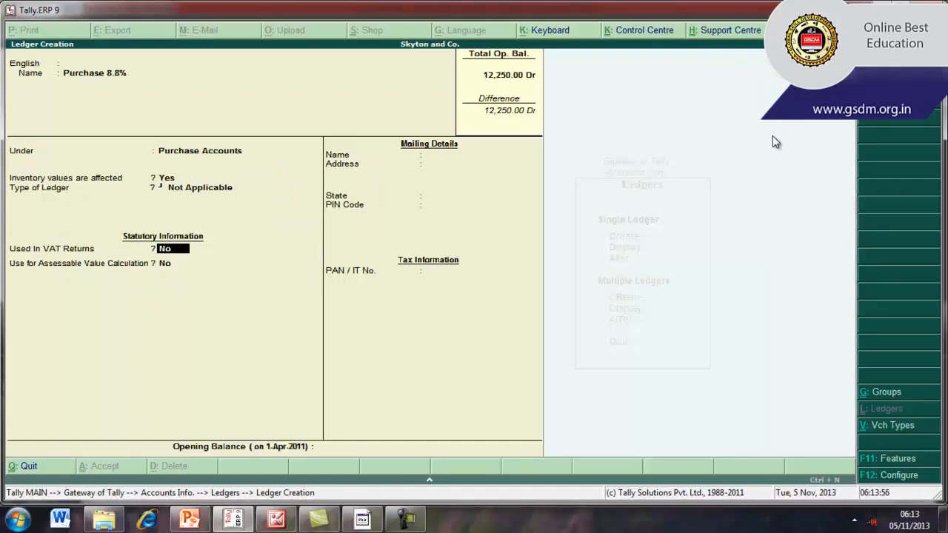
type("y")
key("Return")
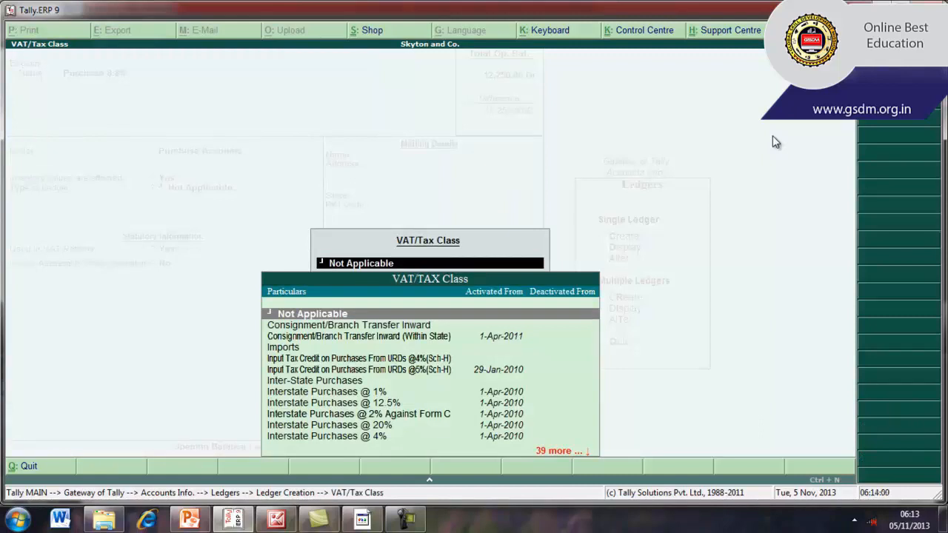
Assign the VAT/Tax class Purchases @ 8.8% to the purchase ledger
key("Down")
key("Down")
key("Down")
key("Down")
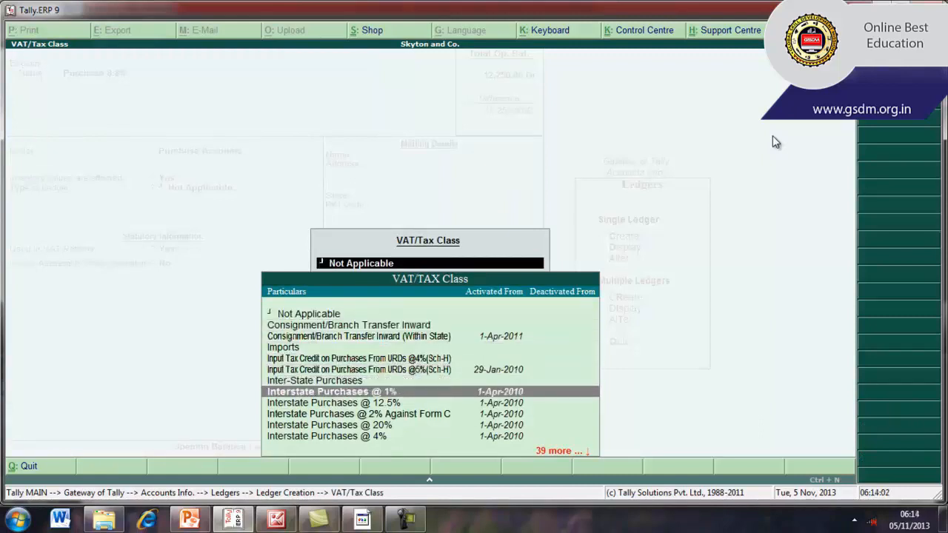
key("Down")
key("Down")
key("Down")
key("Down")
key("Down")
key("Down")
key("Down")
key("Down")
key("Down")
key("Down")
key("Down")
key("Down")
key("Down")
key("Down")
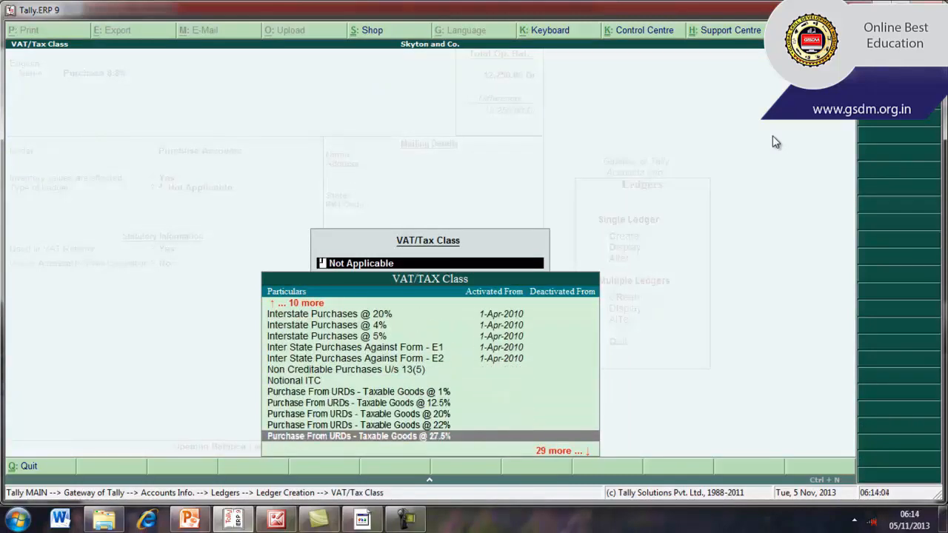
key("Down")
key("Down")
key("Up")
key("Down")
key("Down")
key("Down")
key("Down")
key("Down")
key("Down")
key("Down")
key("Down")
key("Down")
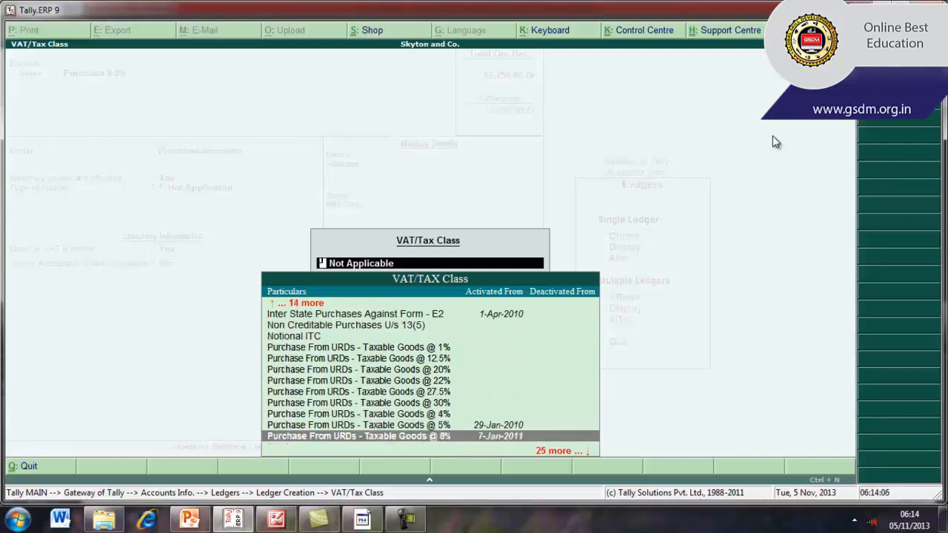
key("Down")
key("Down")
key("Down")
key("Down")
key("Down")
key("Down")
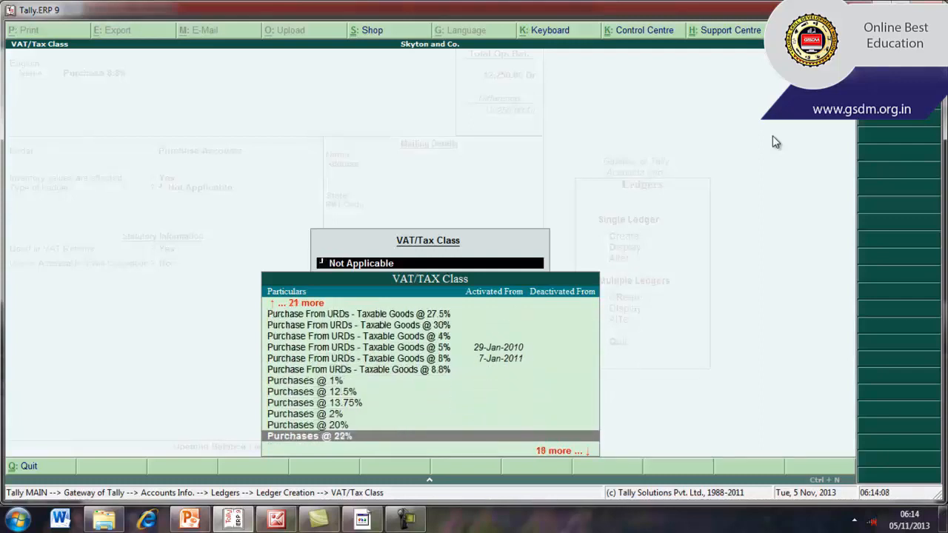
key("Down")
key("Down")
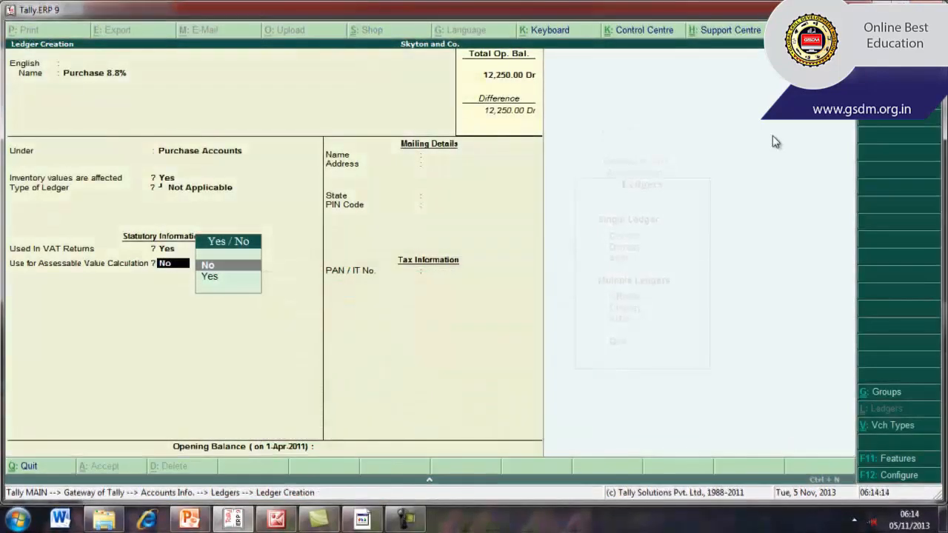
Keep assessable value calculation set to No and save the Purchase 8.8% ledger
key("Return")
key("Return")
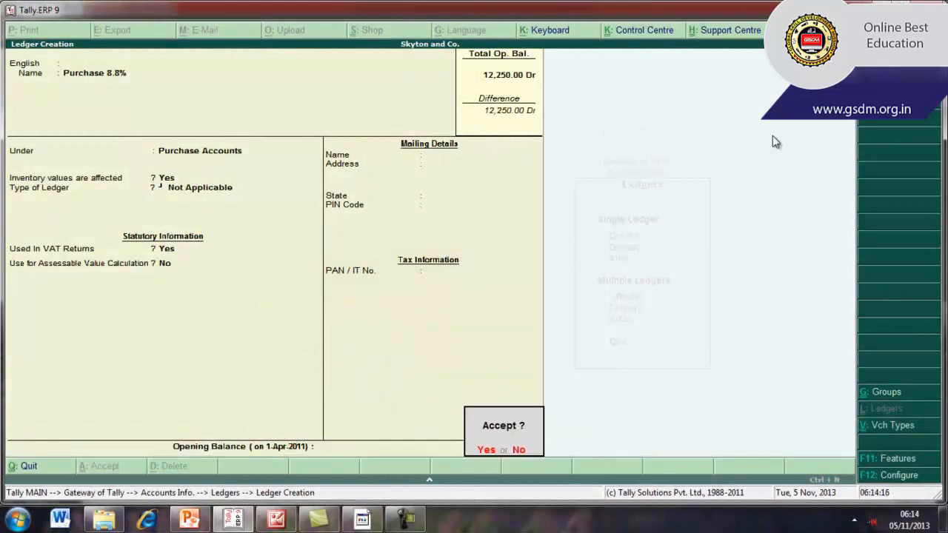
key("Return")
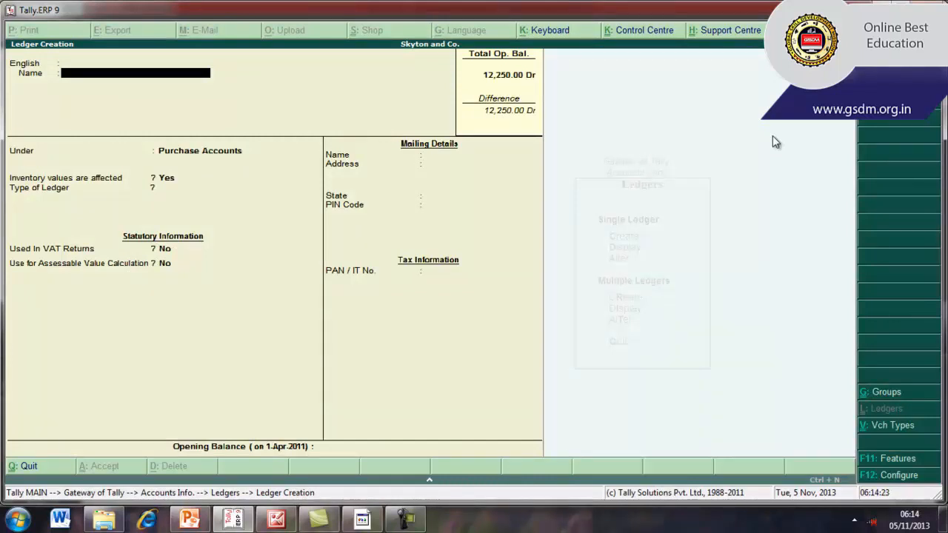
Name the next new ledger Input Vat 8.8%, with no additional language or alias
type("Input Vat 8.8%")
key("Return")
key("Return")
key("Return")
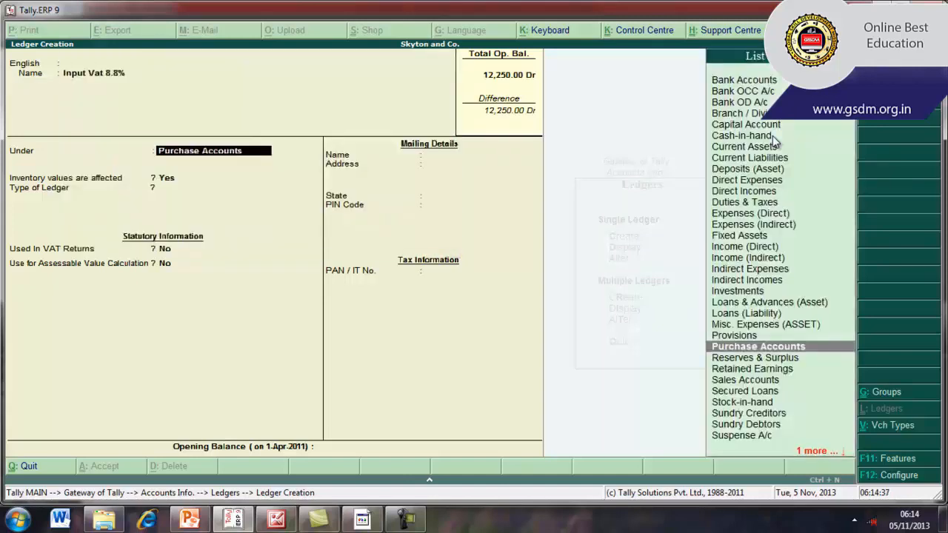
Place the Input Vat 8.8% ledger under Duties & Taxes with VAT as the type of duty/tax
type("Du")
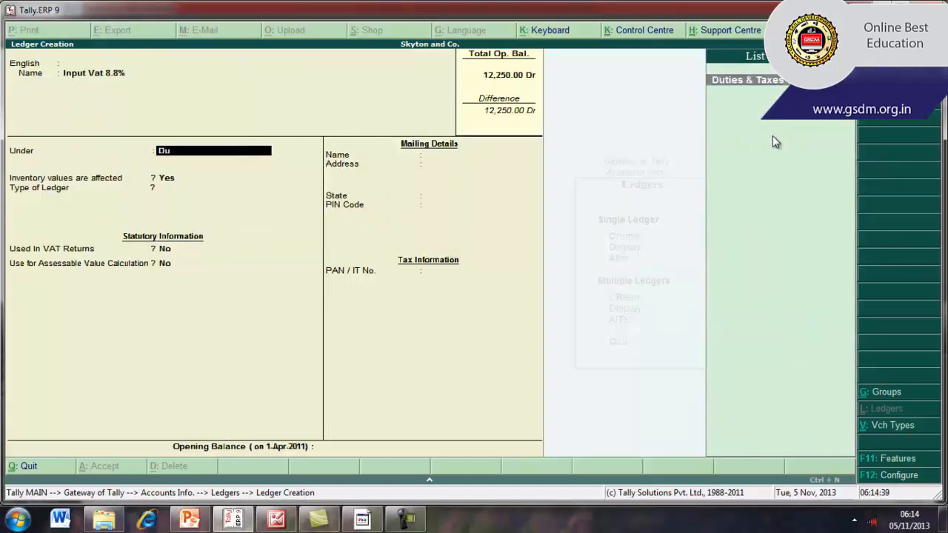
key("Return")
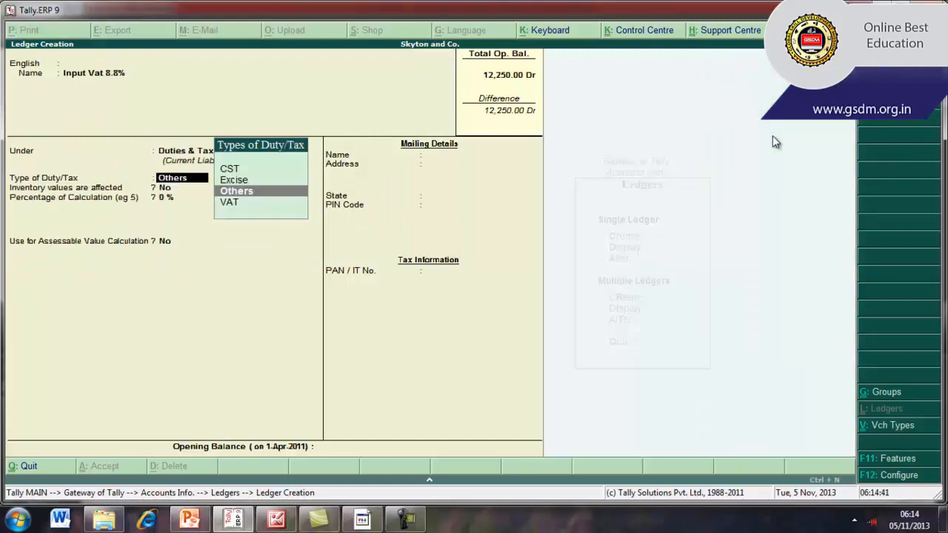
key("Down")
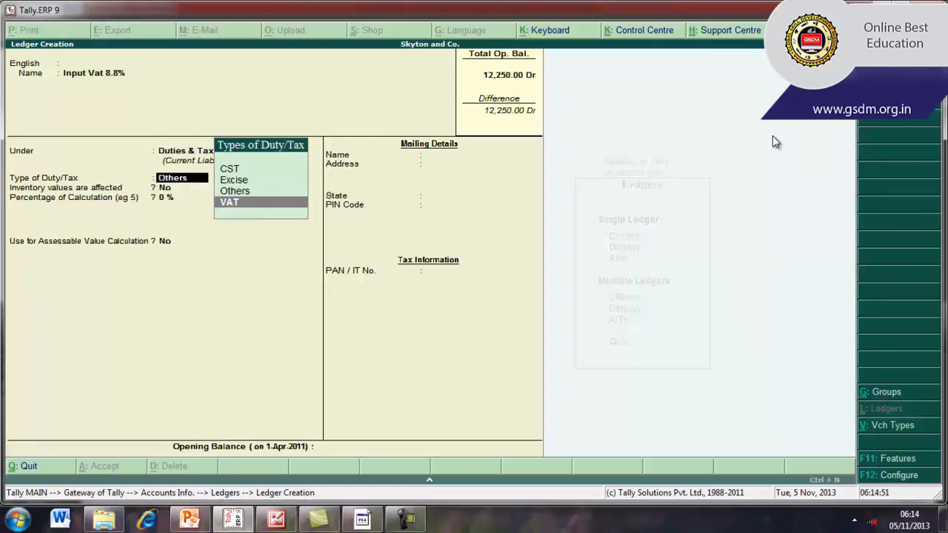
key("Return")
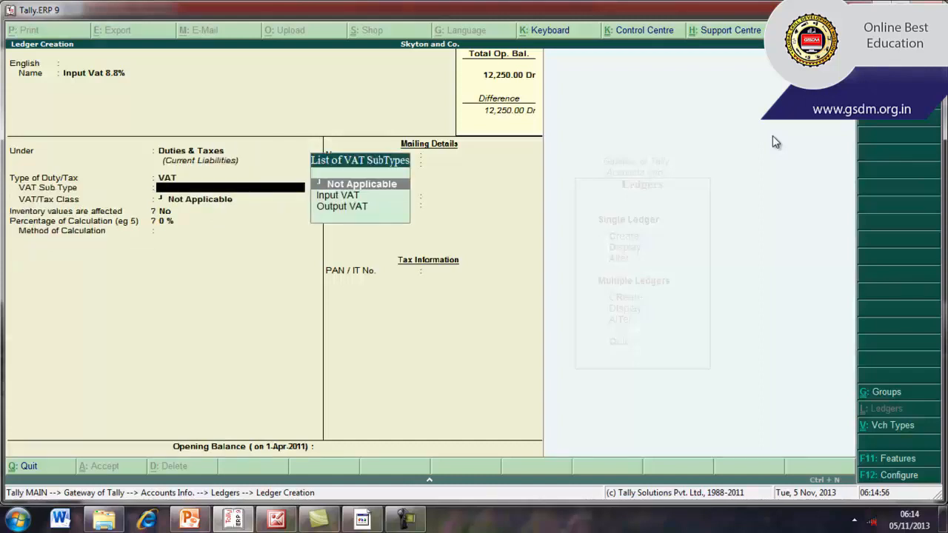
Set the ledger's VAT sub type to Input VAT and its VAT/Tax class to Input VAT @ 8.8%
key("Down")
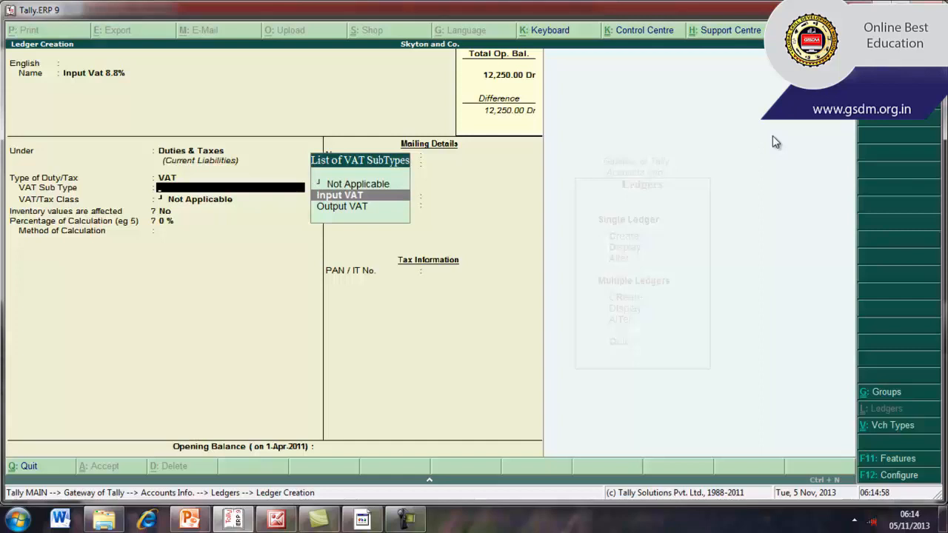
key("Return")
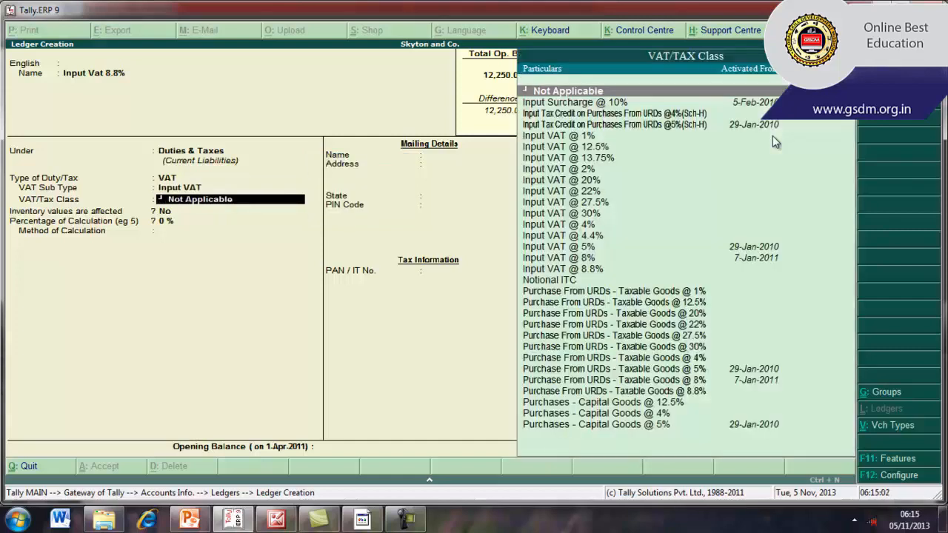
key("Down")
key("Down")
key("Down")
key("Down")
key("Down")
key("Down")
key("Down")
key("Down")
key("Down")
key("Down")
key("Down")
key("Down")
key("Down")
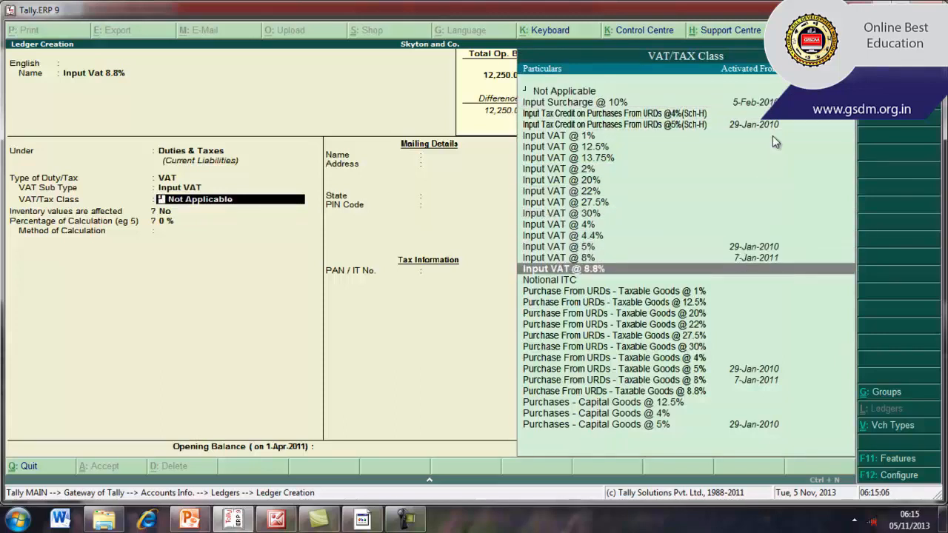
key("Return")
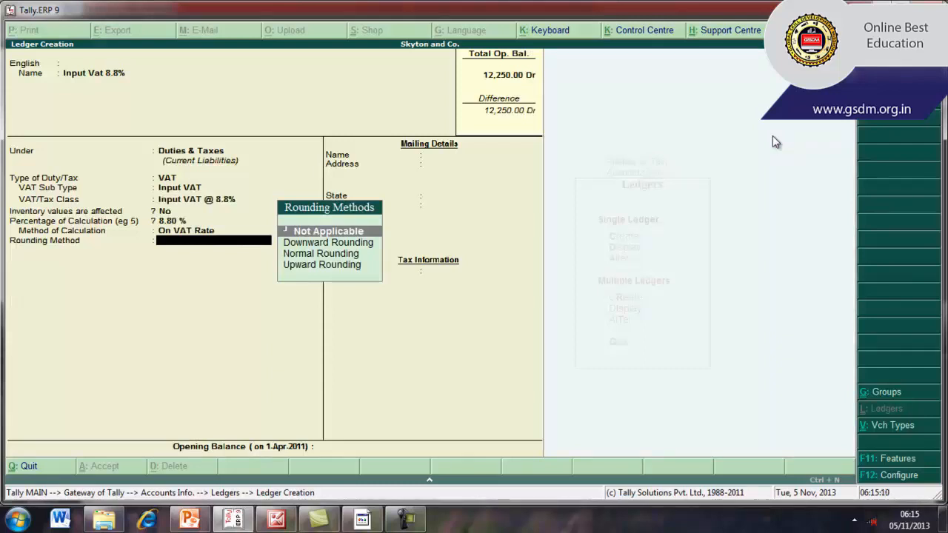
Keep the rounding method Not Applicable, leave the opening balance blank and save the Input Vat 8.8% ledger
key("Return")
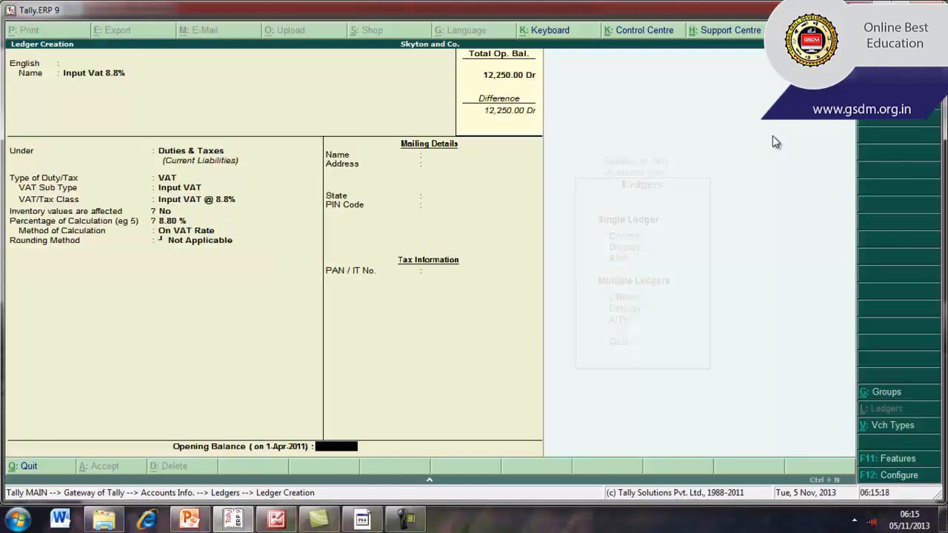
key("Return")
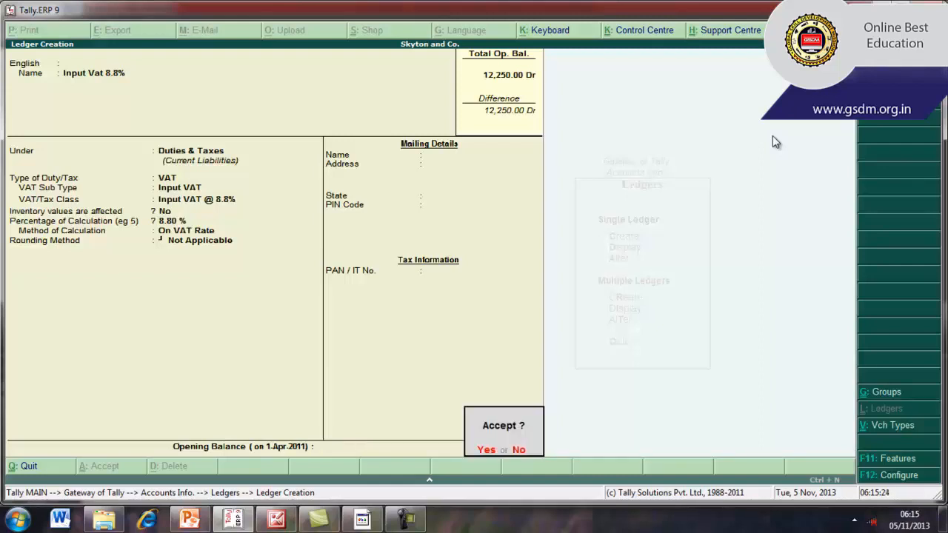
key("Return")
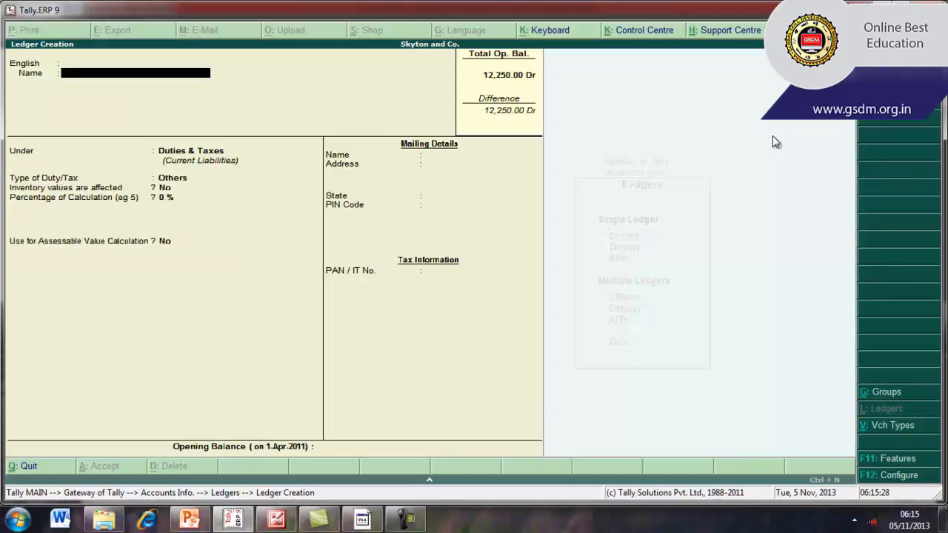
Leave ledger creation, return to the Gateway of Tally and open accounting voucher entry for a purchase
key("Escape")
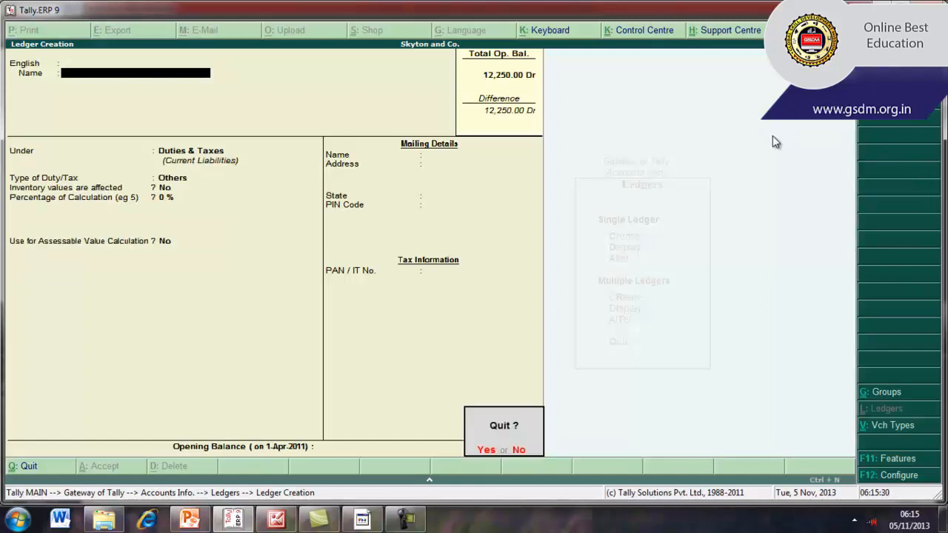
key("Return")
key("Escape")
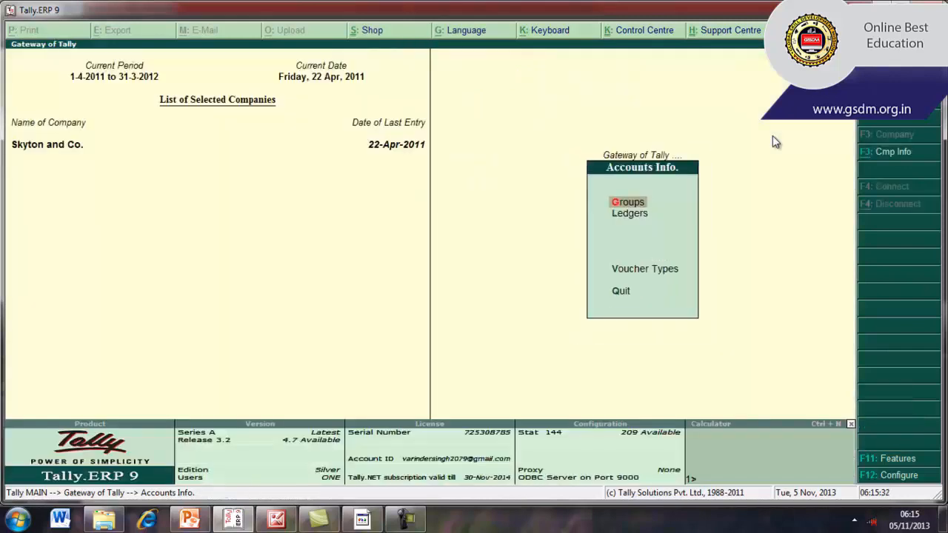
key("Escape")
key("Down")
key("Down")
key("Down")
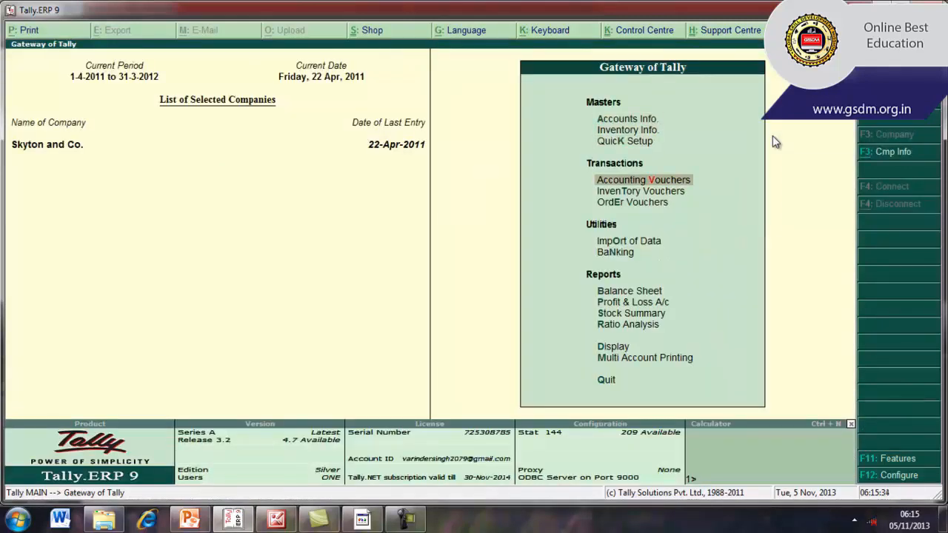
key("Return")
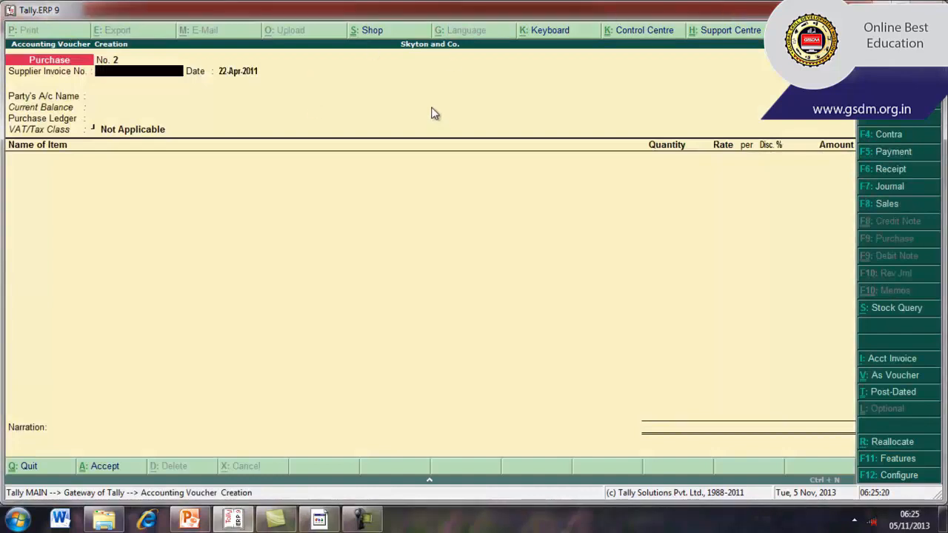
Enter supplier invoice number ct/102 and set the purchase voucher date to 25-Apr-2011
type("ct/102")
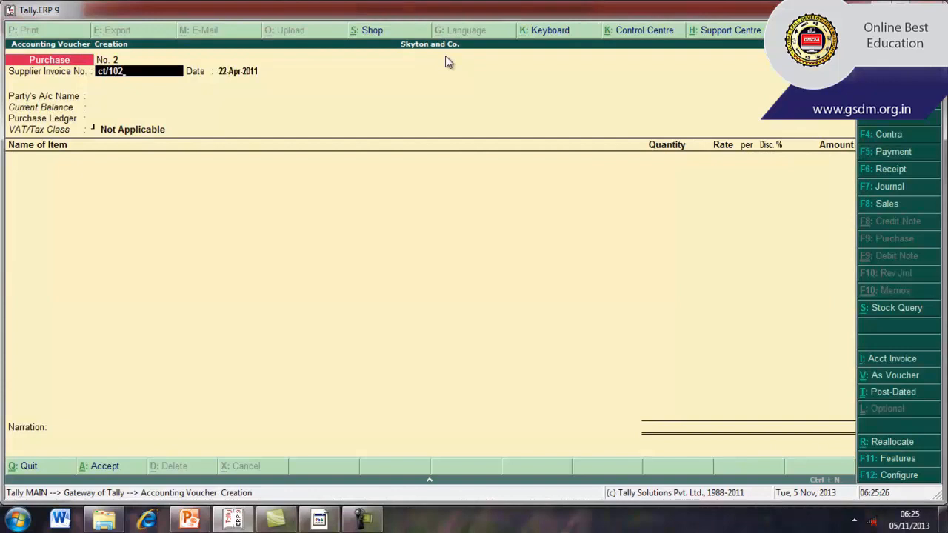
key("Return")
key("F2")
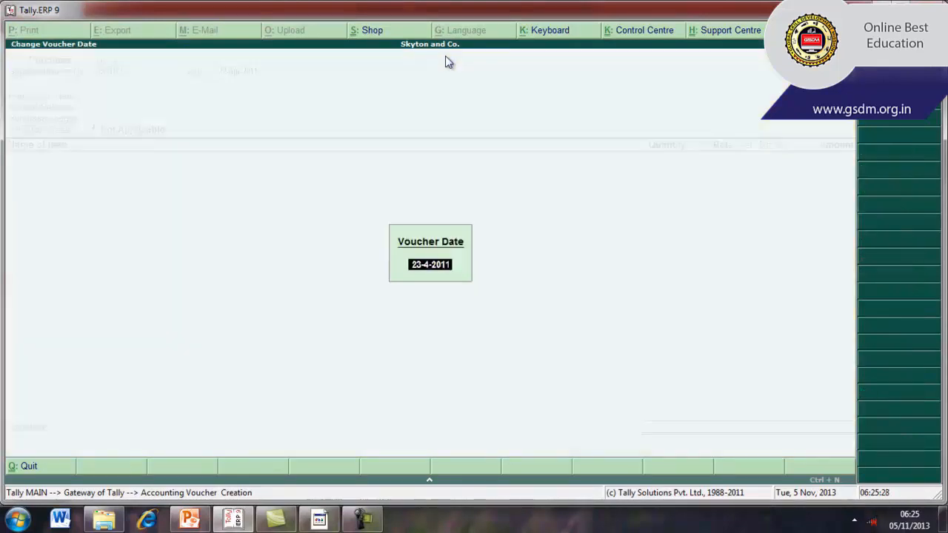
type("25")
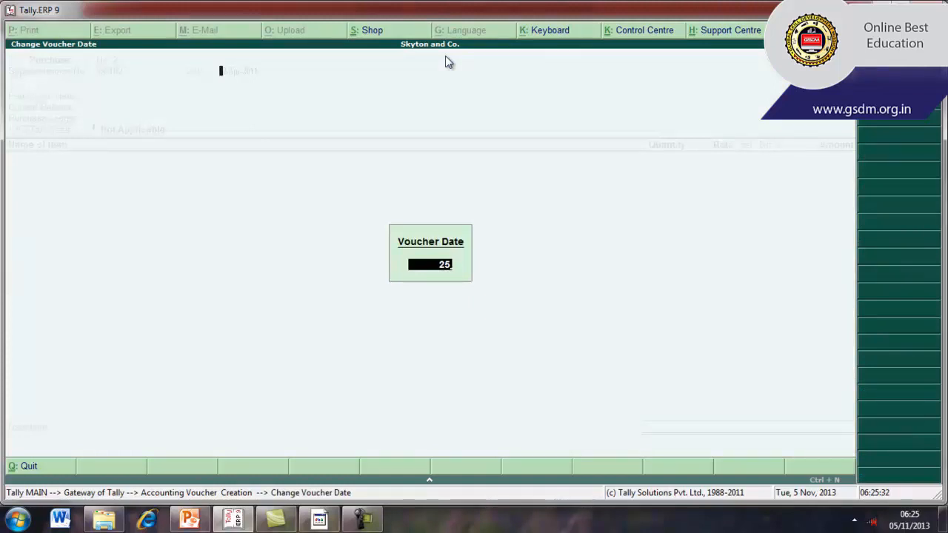
key("Return")
key("Return")
type("25")
key("Return")
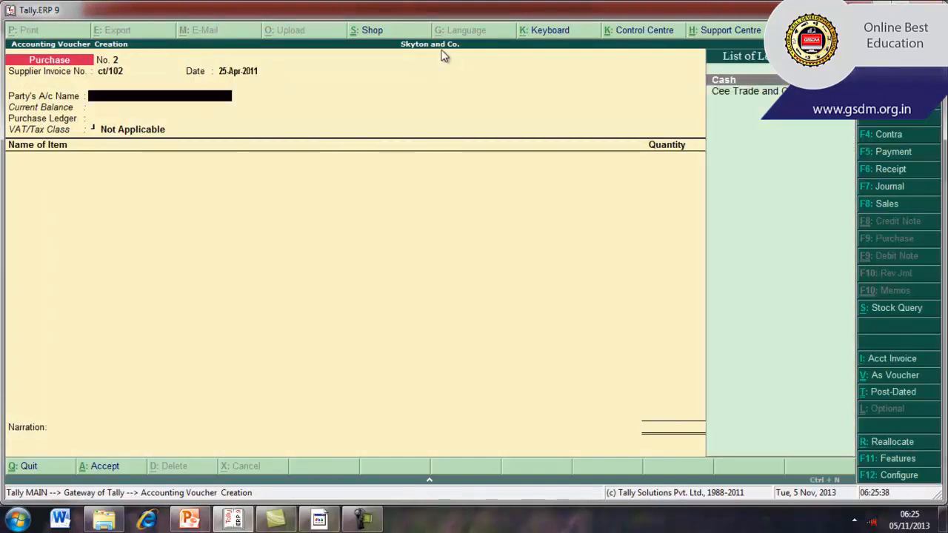
Choose Cee Trade and Co as the party account and accept the default receipt, order and supplier details
key("Down")
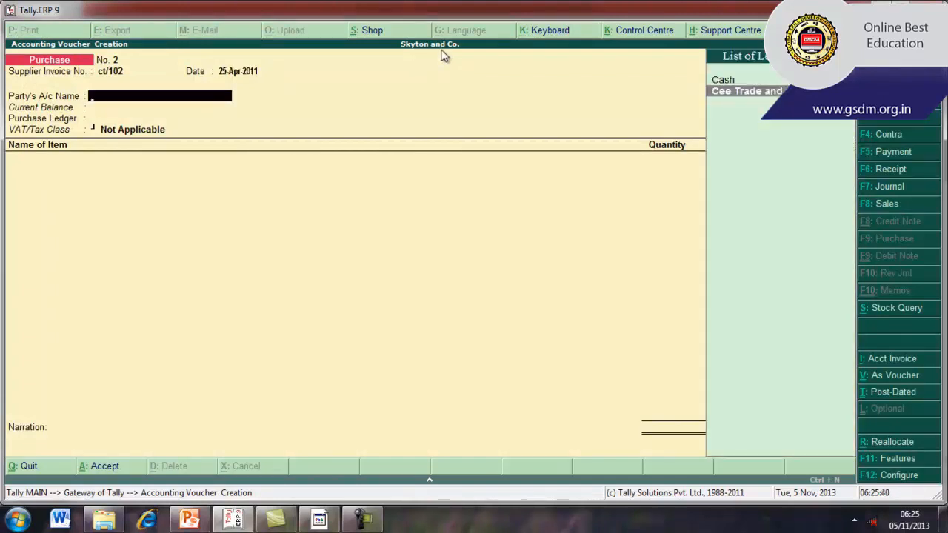
key("Return")
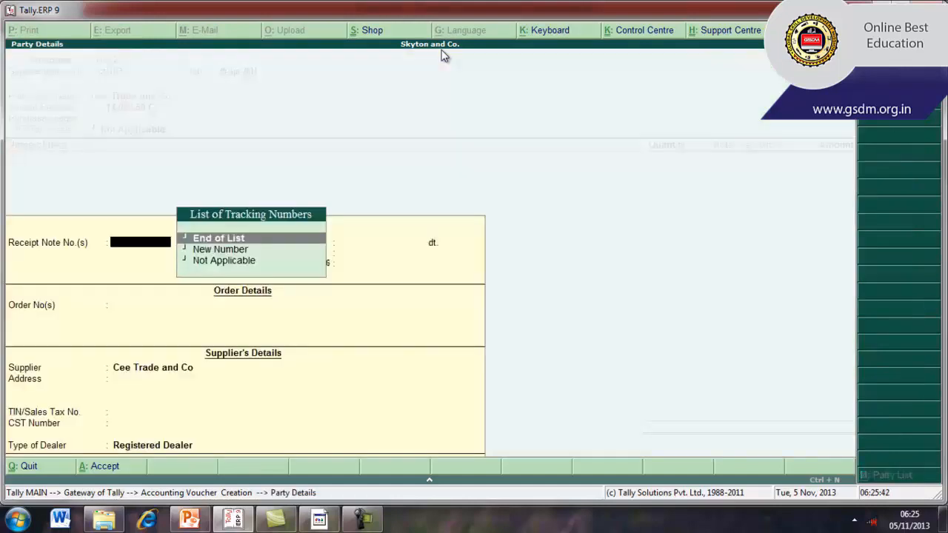
key("Return")
key("Return")
key("Return")
key("Return")
key("Return")
key("Return")
key("Return")
key("Return")
key("Return")
key("Return")
key("Return")
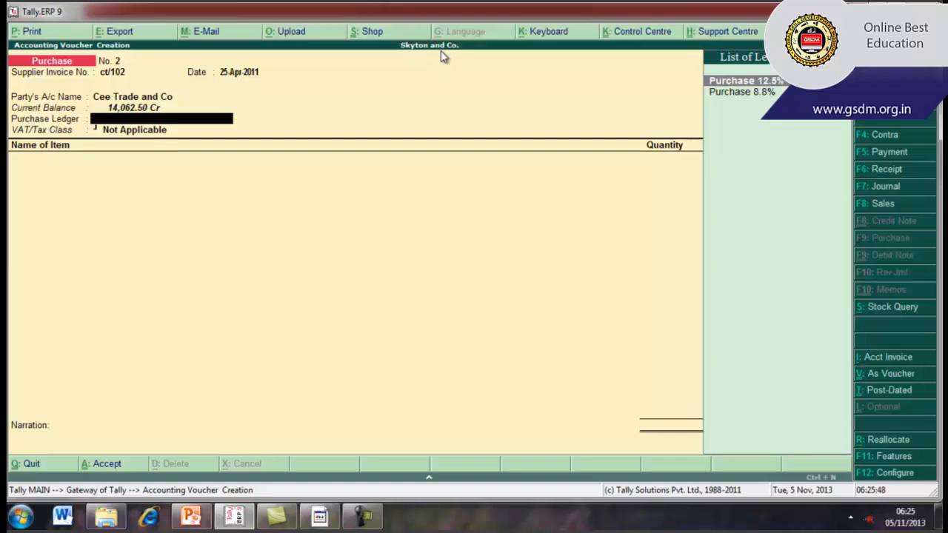
Select Purchase 8.8% as the purchase ledger and keep the VAT/Tax class Purchases @ 8.8%
key("Down")
key("Return")
key("BackSpace")
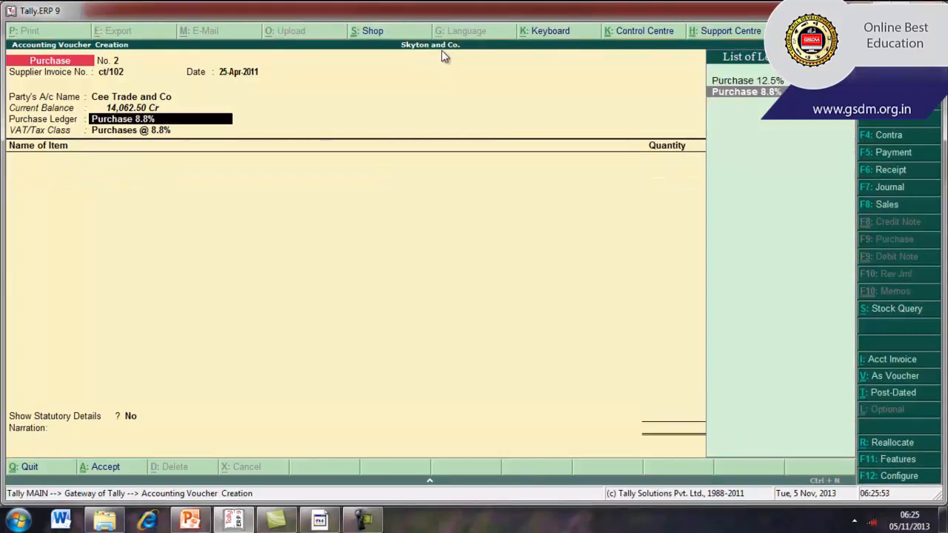
key("Return")
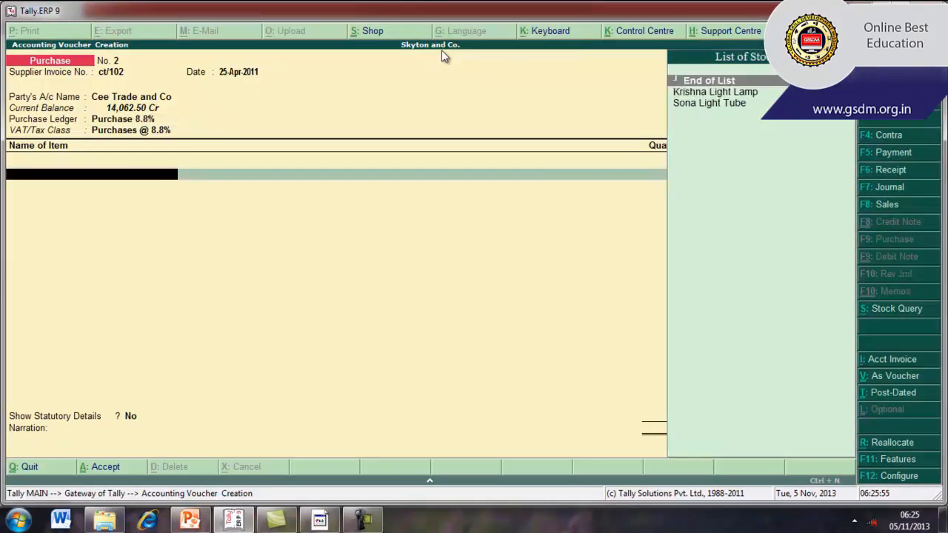
Add Sona Light Tube as the purchased item with tracking number and order number set to Not Applicable
key("Down")
key("Down")
key("Return")
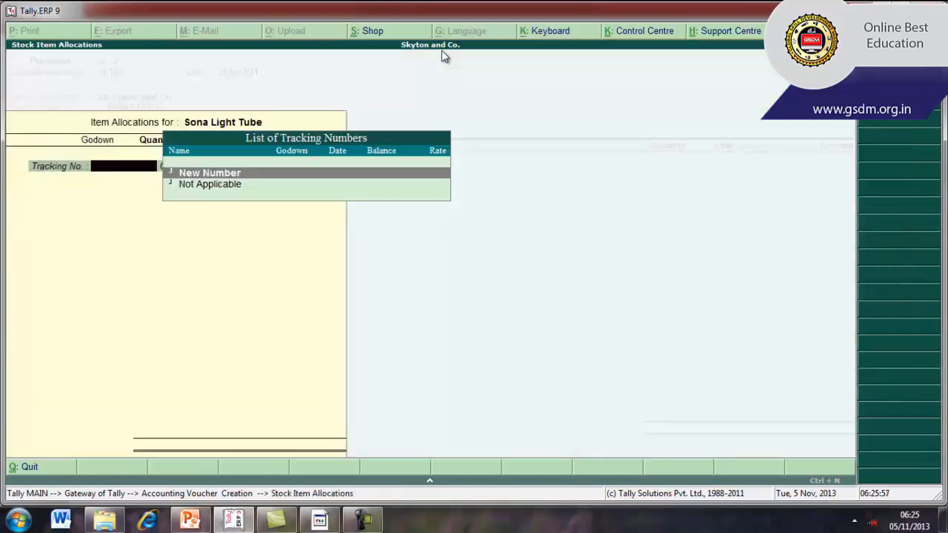
key("Down")
key("Up")
key("Down")
key("Return")
key("Return")
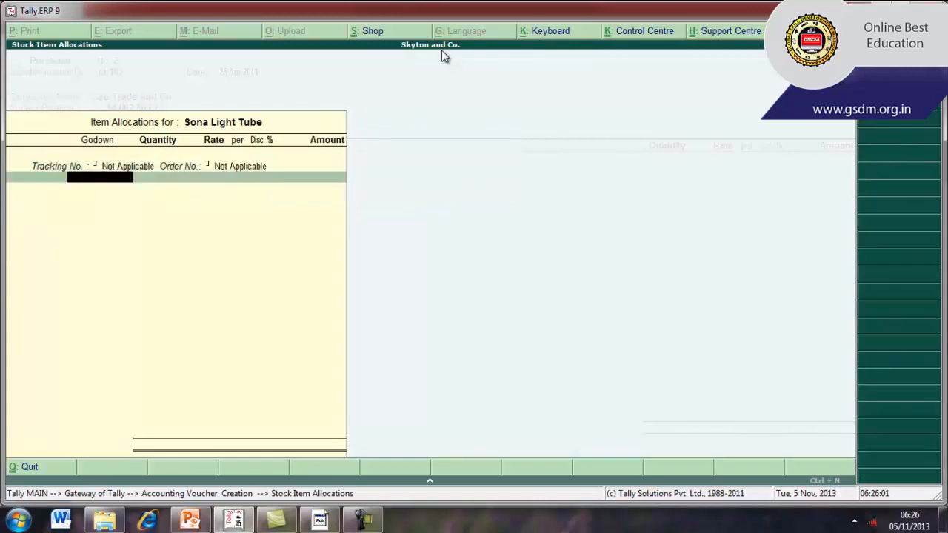
Allocate 60 pcs of Sona Light Tube to Main Location at the default rate of 300.00 and finish the item line
type("M")
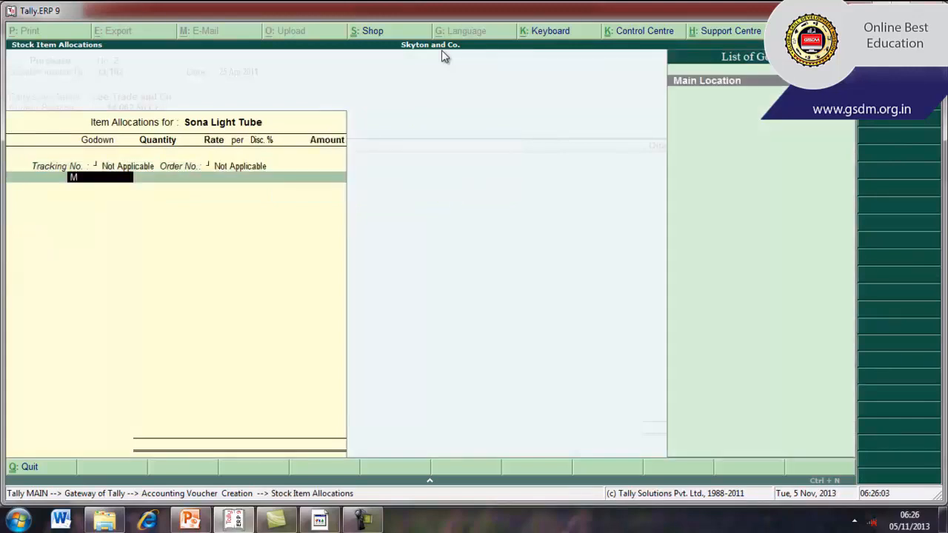
key("Return")
type("60")
key("Return")
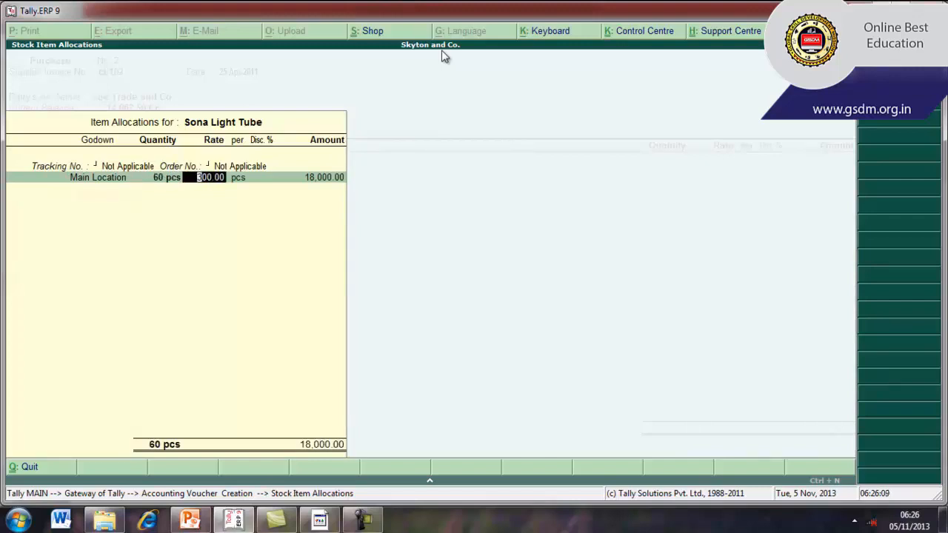
key("Return")
key("Return")
key("Return")
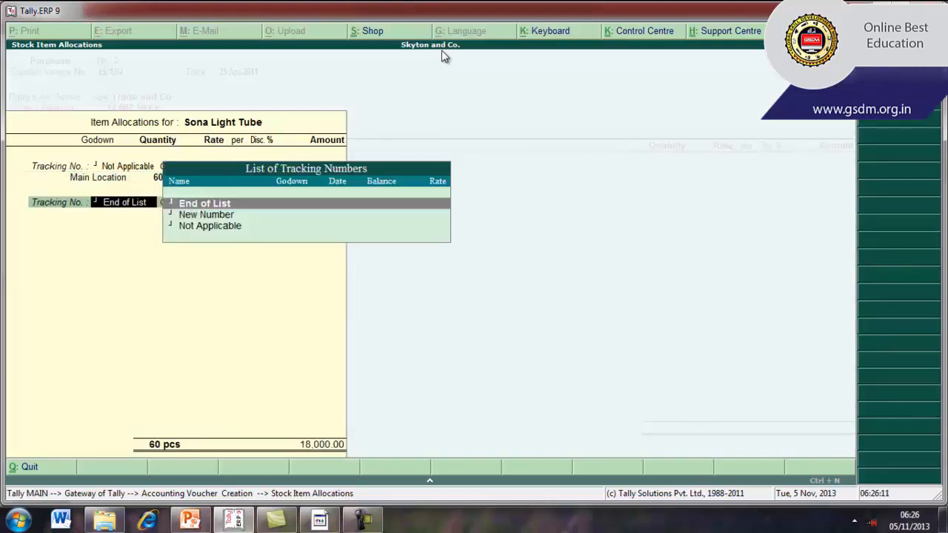
key("Return")
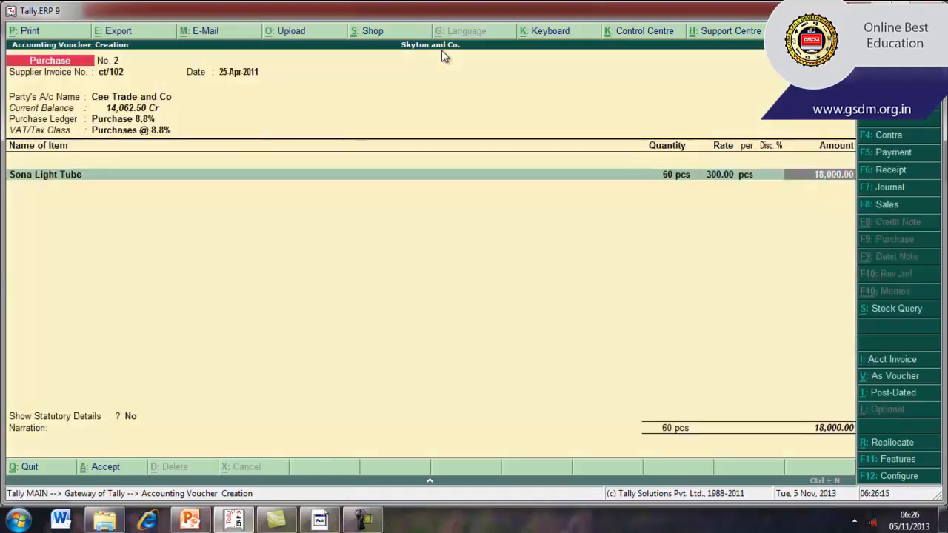
key("Return")
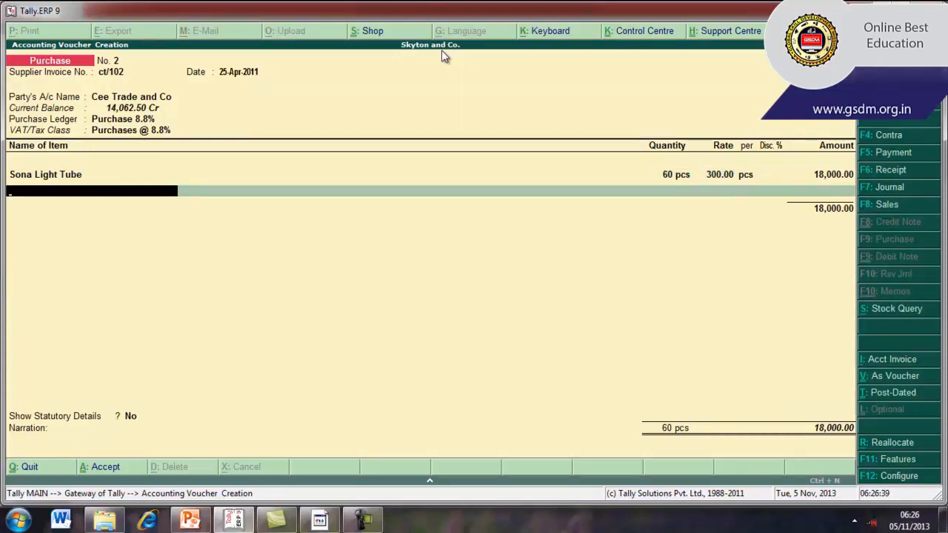
End the item list and add the Input Vat 8.8% ledger with its calculated tax amount to the purchase voucher
key("Return")
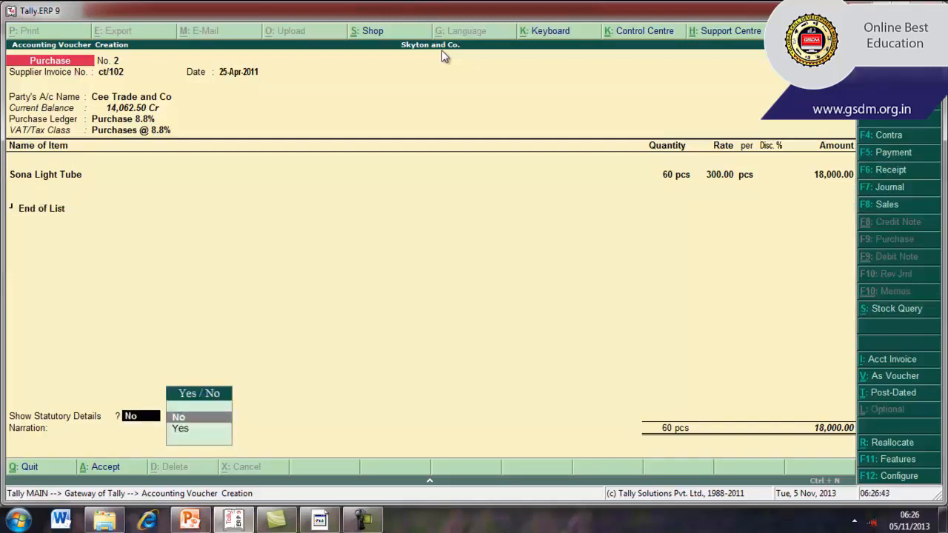
key("BackSpace")
key("Down")
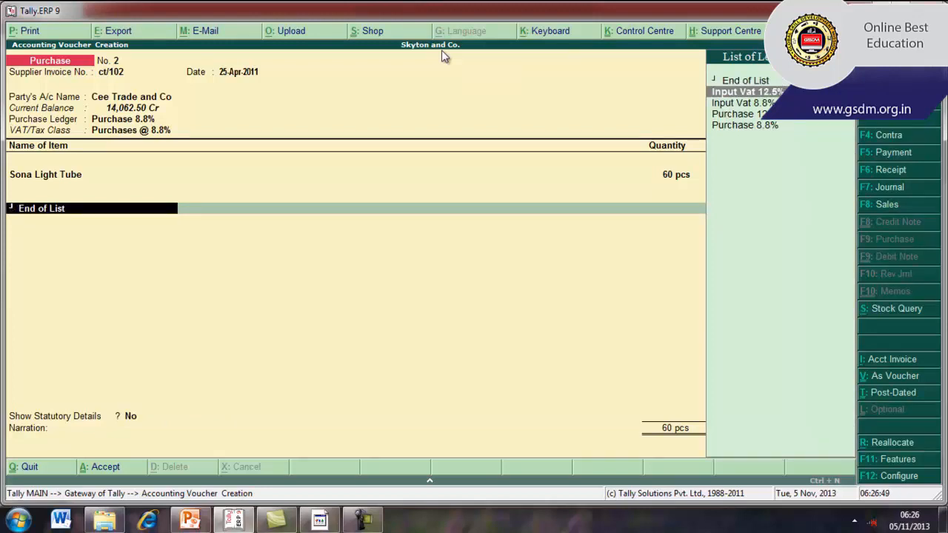
key("Down")
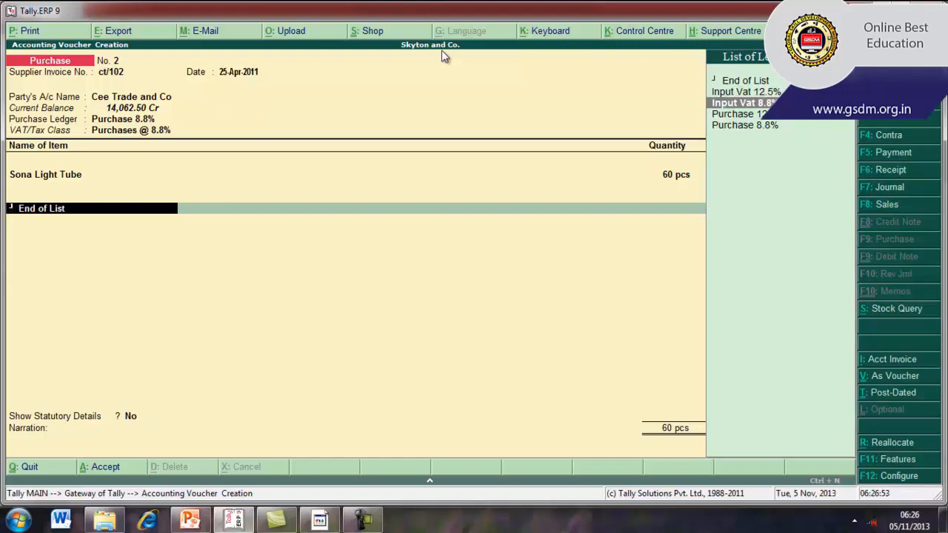
key("Return")
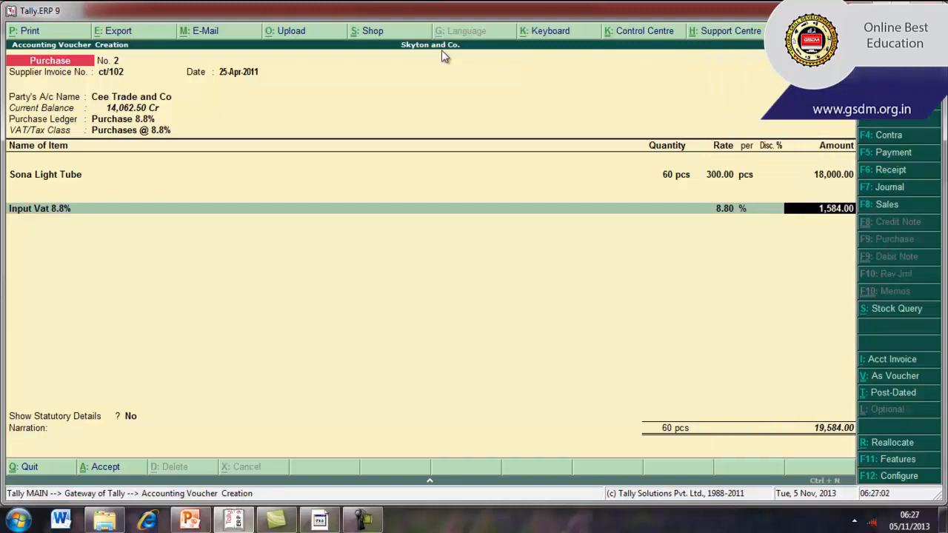
key("Return")
Set Show Statutory Details to Yes and accept the VAT assessable value and tax amount
key("Return")
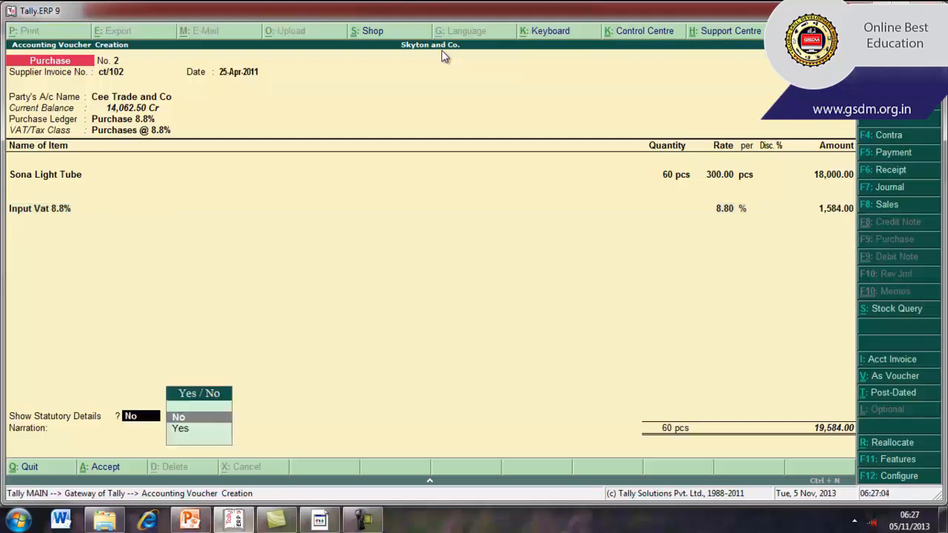
key("Down")
key("Return")
key("Return")
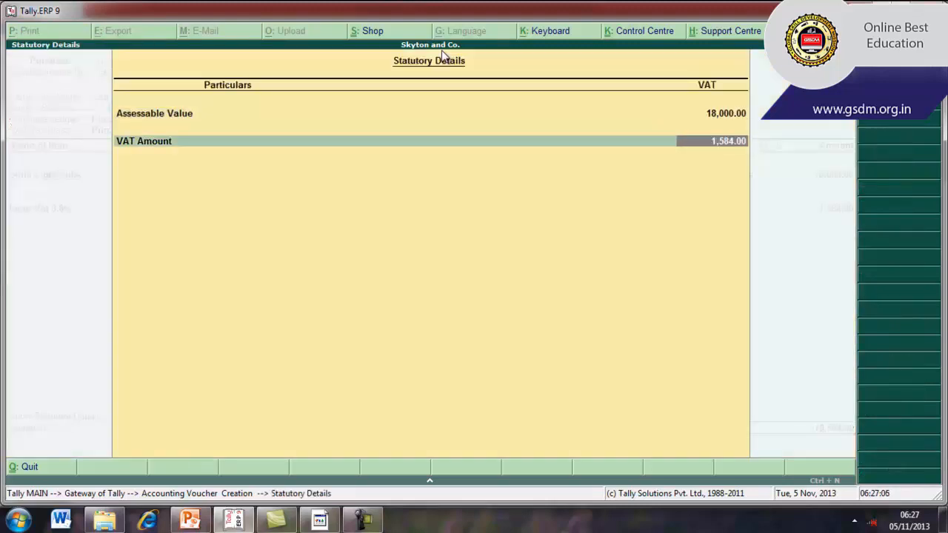
key("Return")
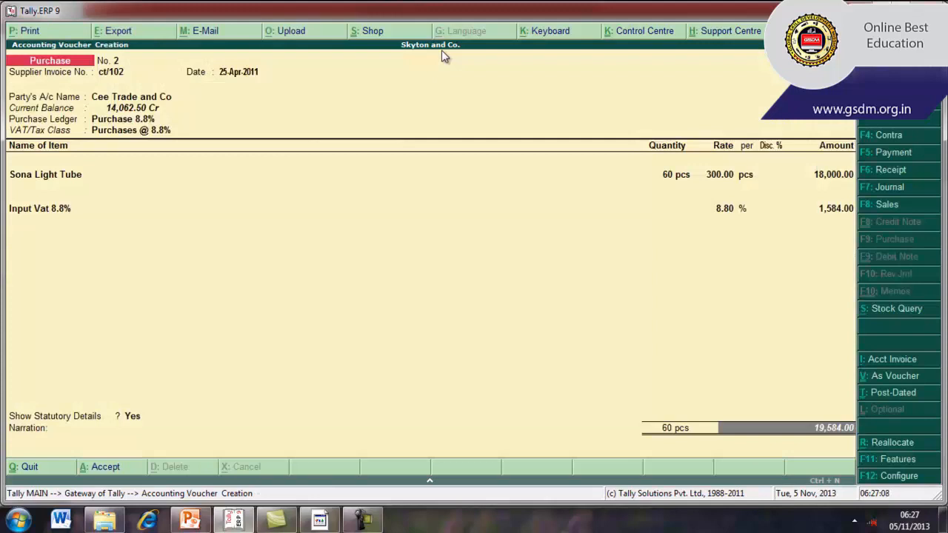
Leave the narration blank and save the purchase voucher
key("Return")
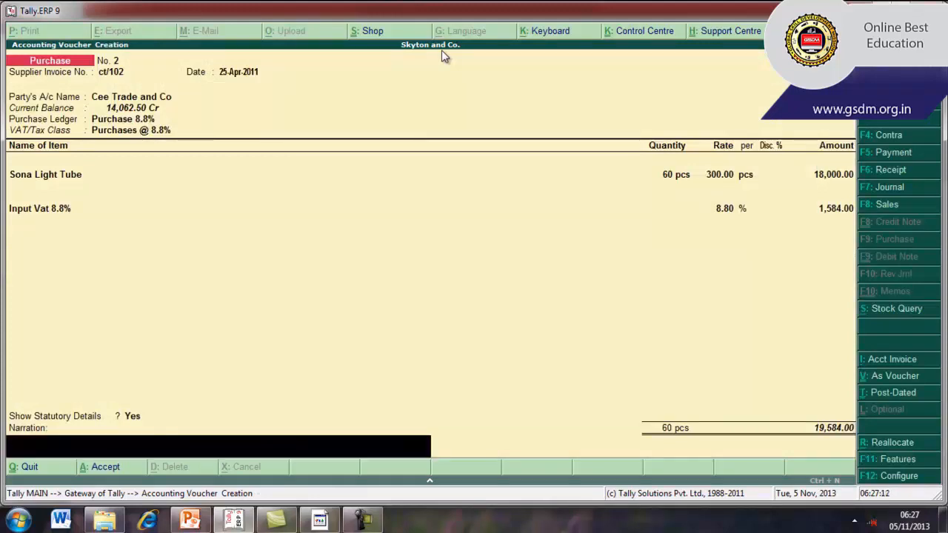
key("Return")
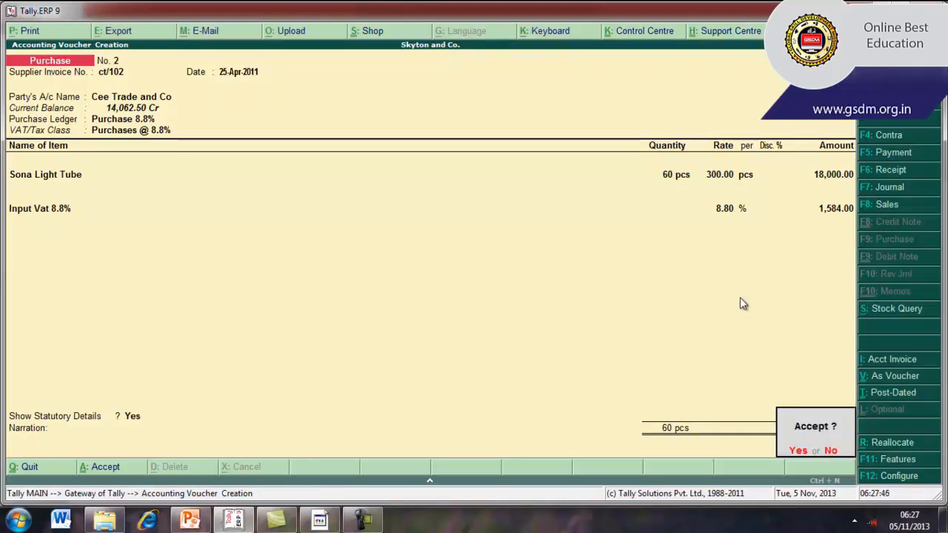
left_click(797, 451)
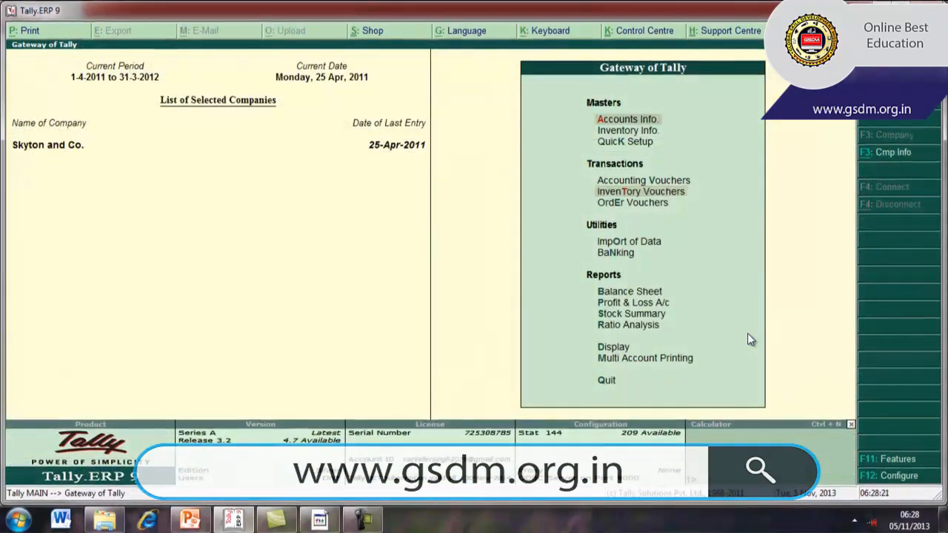
Open the VAT Computation report from the statutory VAT reports to examine the input tax on purchases
key("Down")
key("Down")
key("Down")
key("Down")
key("Down")
key("Down")
key("Down")
key("Down")
key("Down")
key("Down")
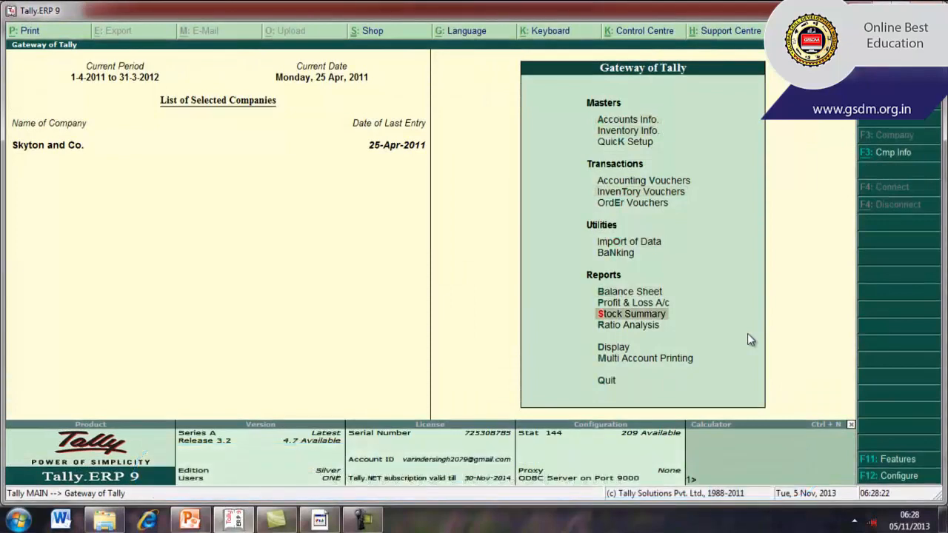
key("Down")
key("Down")
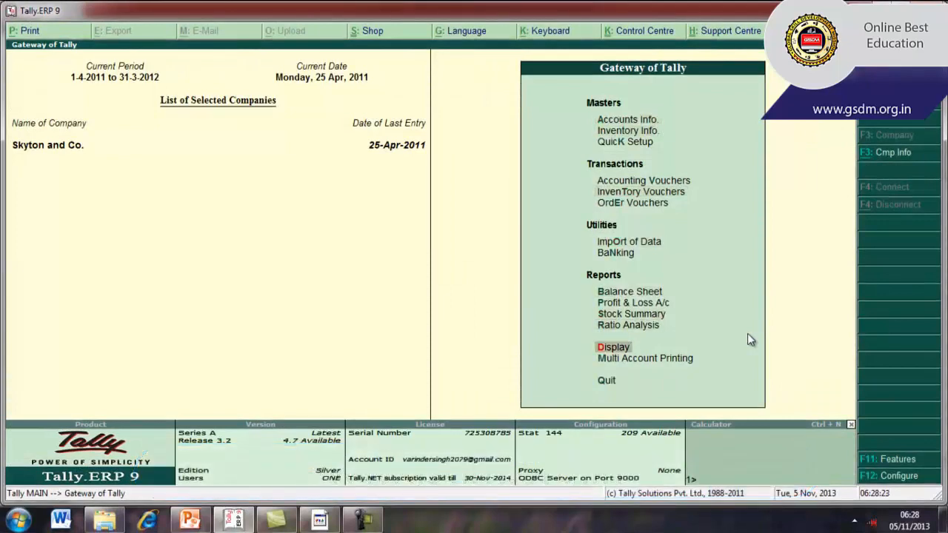
key("Return")
key("Down")
key("Down")
key("Down")
key("Down")
key("Down")
key("Down")
key("Down")
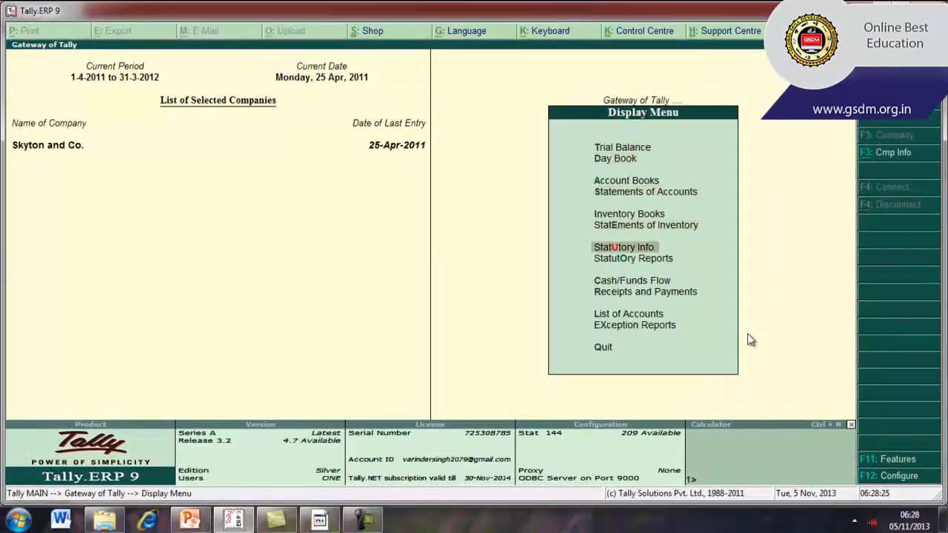
key("Return")
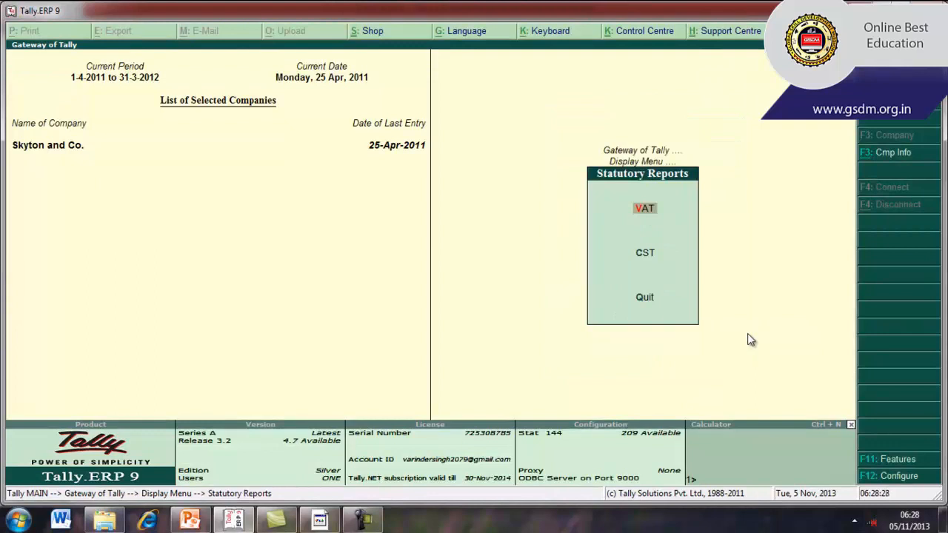
key("Return")
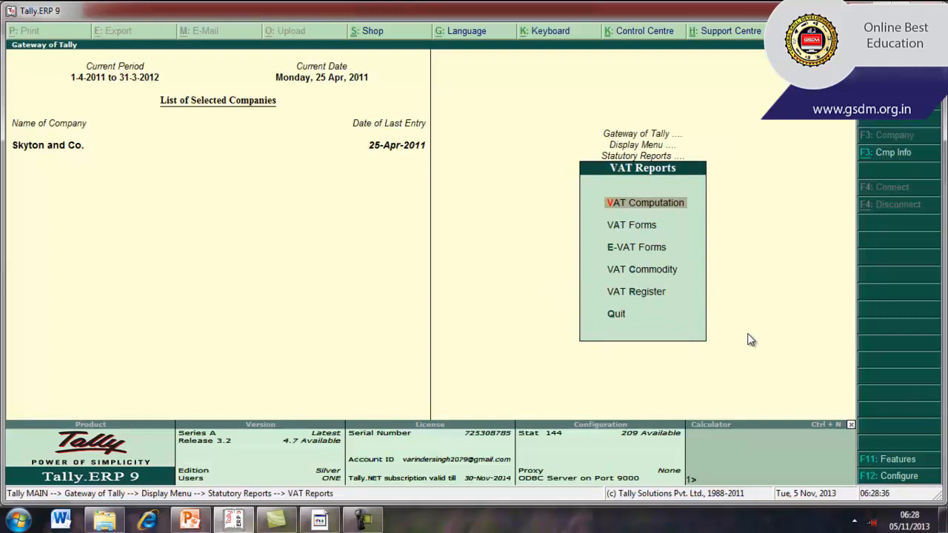
key("Return")
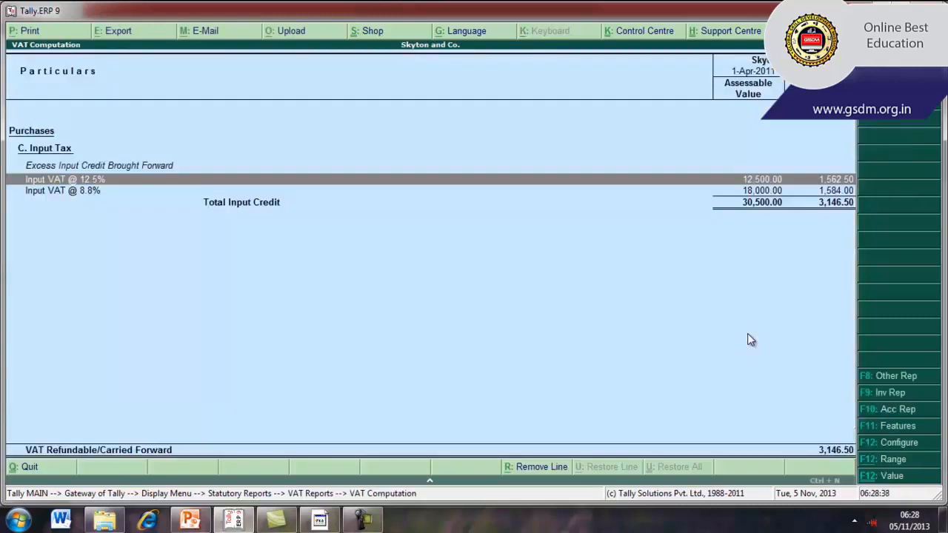